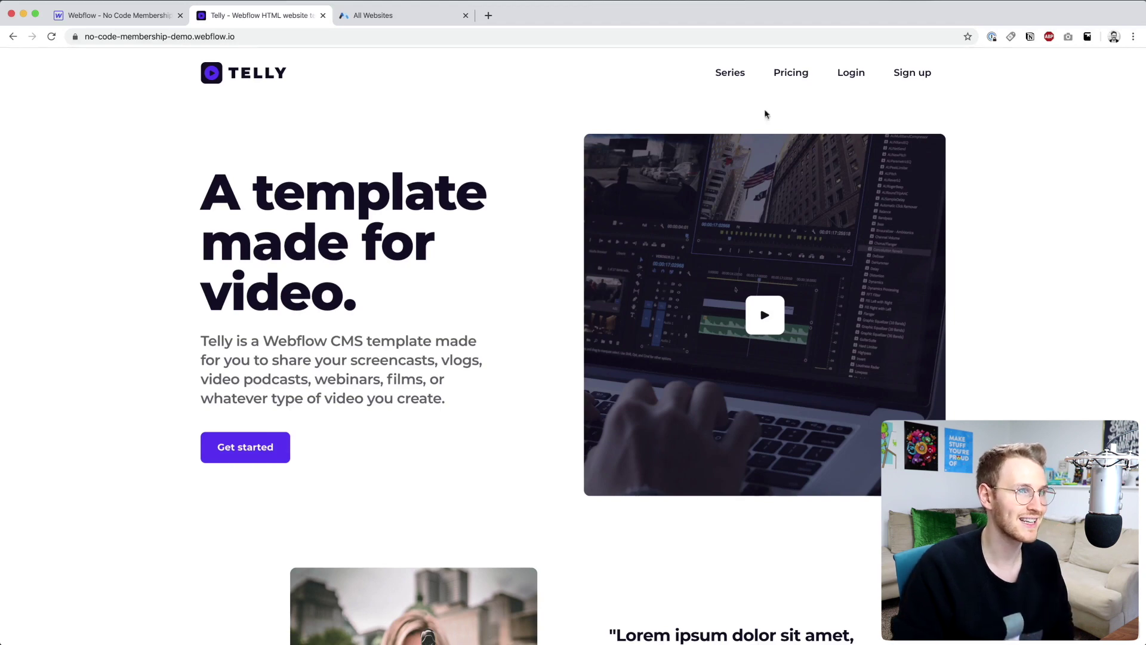
Step: Go from Series to Grid 2.0 and open the Intro to the designer episode
click(730, 74)
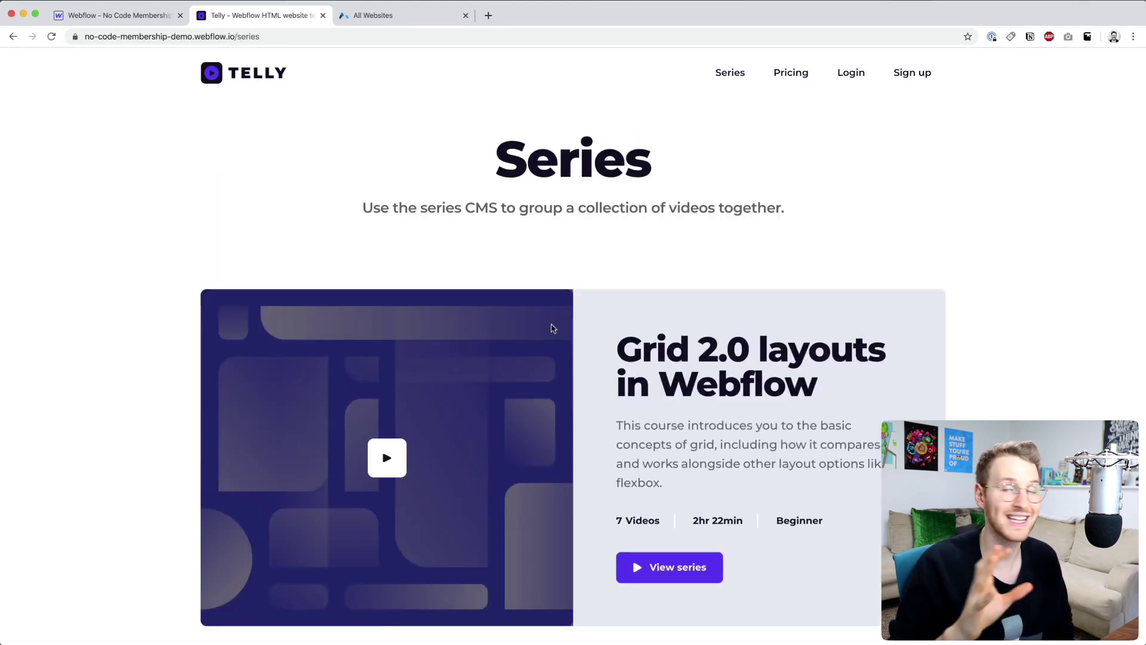
scroll(551, 328, down, 5)
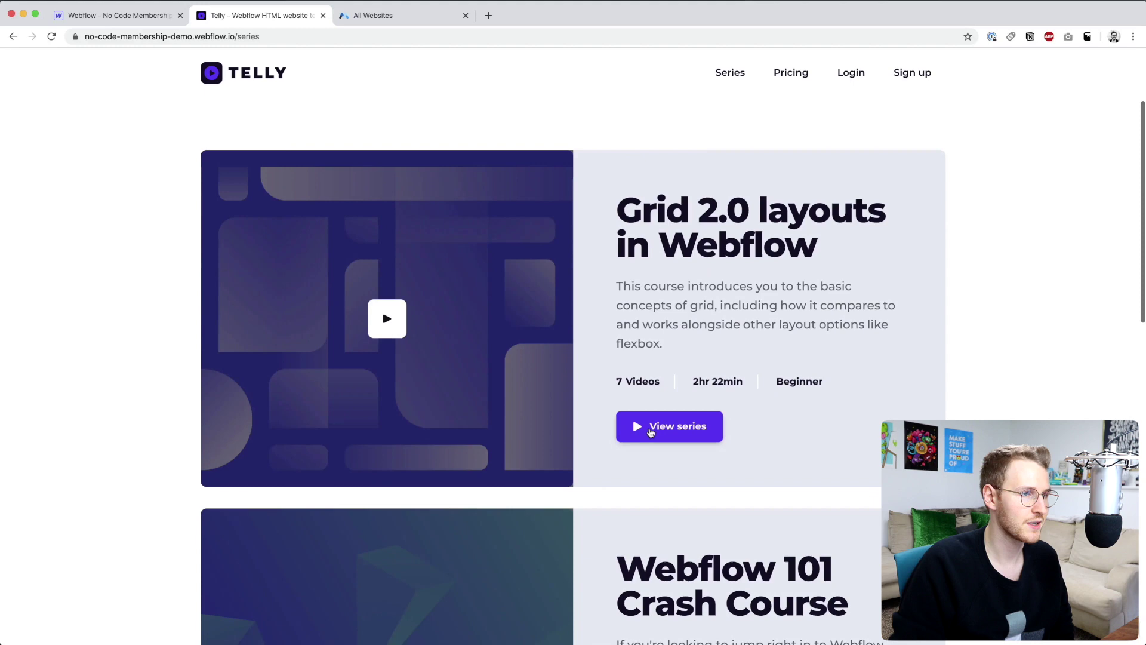
click(643, 425)
scroll(650, 433, down, 5)
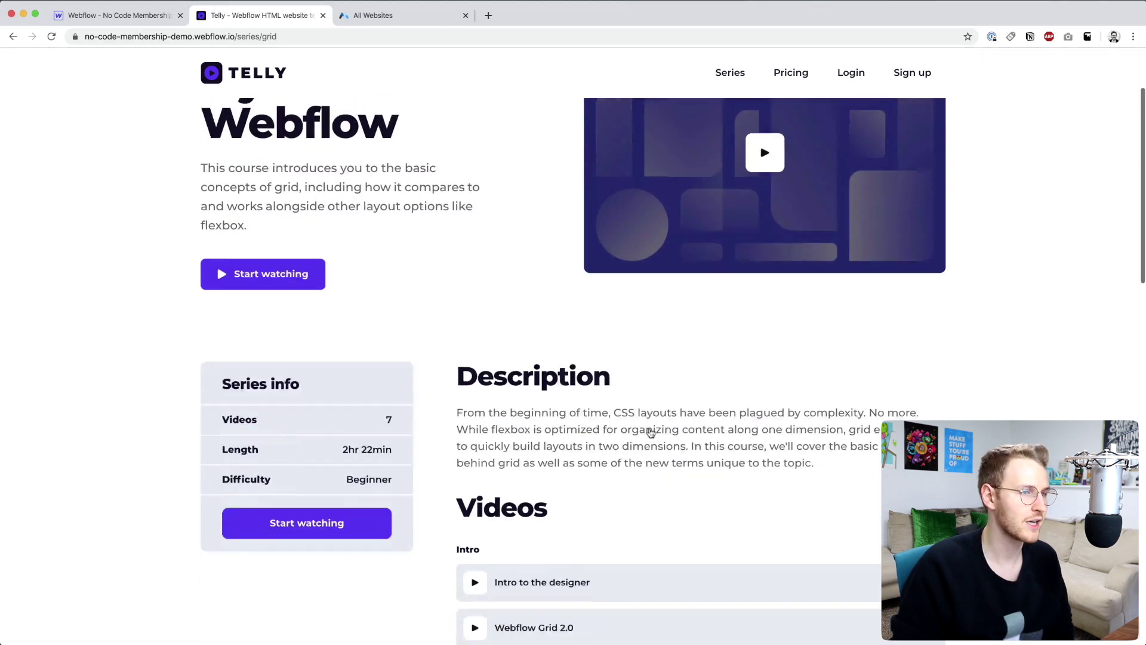
scroll(637, 397, down, 1)
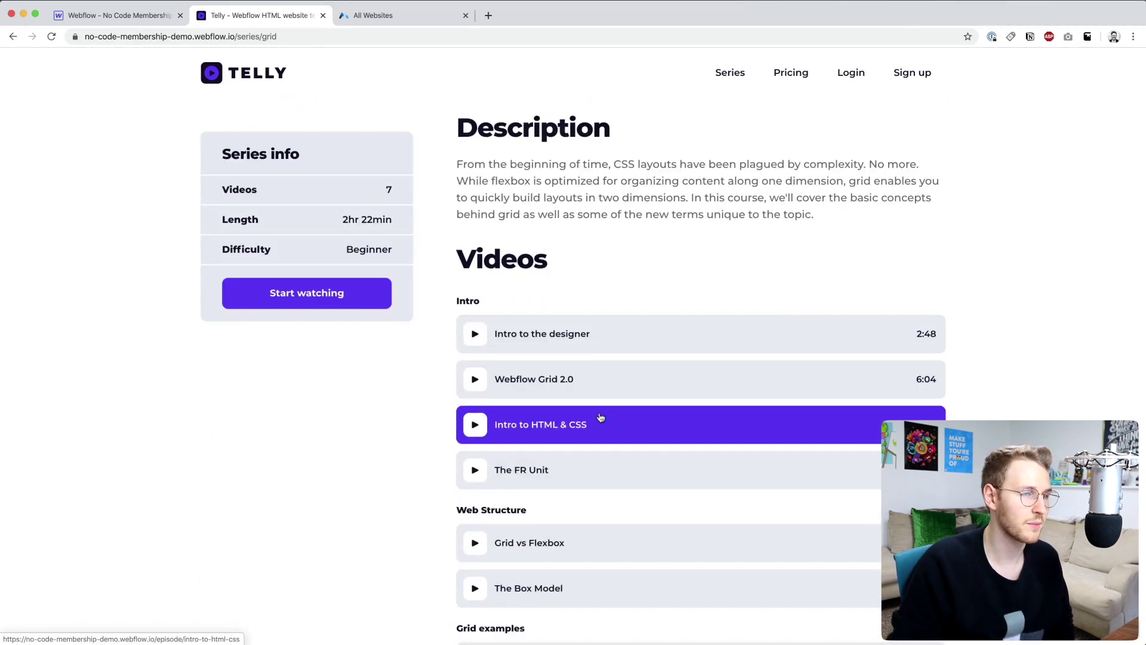
click(588, 335)
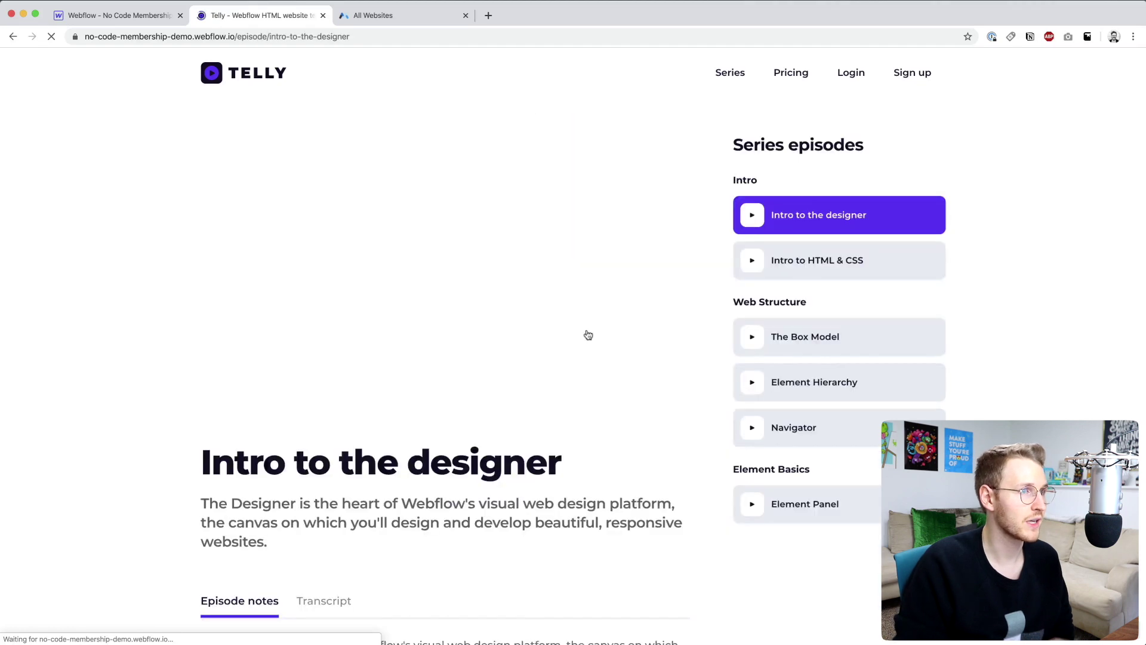
scroll(696, 410, down, 4)
scroll(696, 412, down, 6)
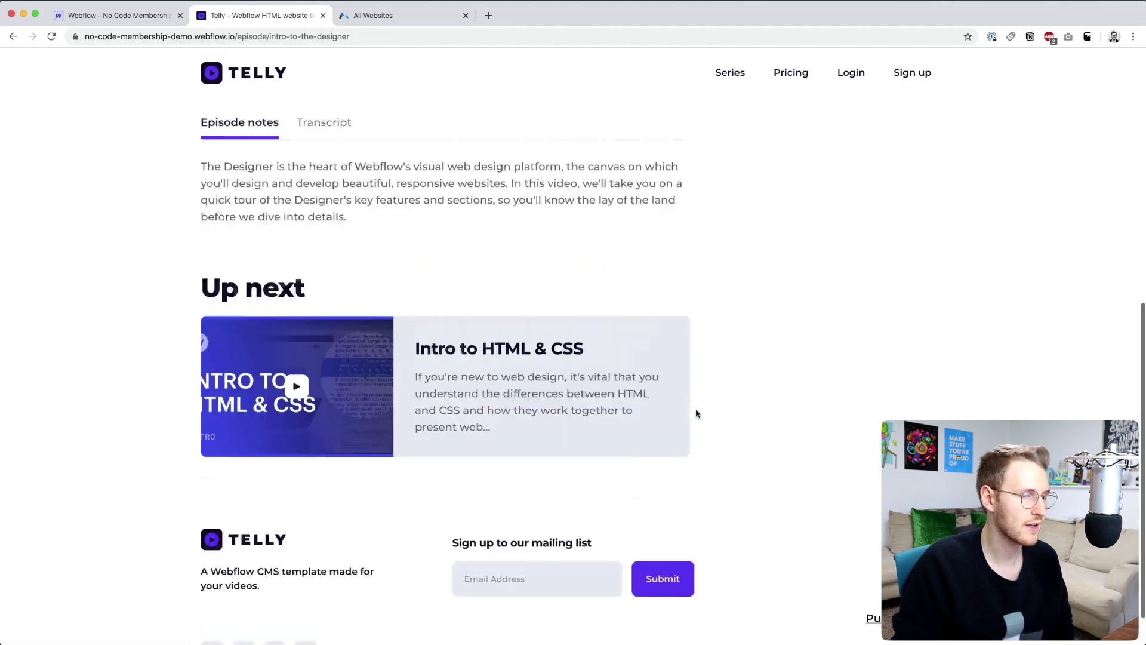
scroll(696, 412, up, 9)
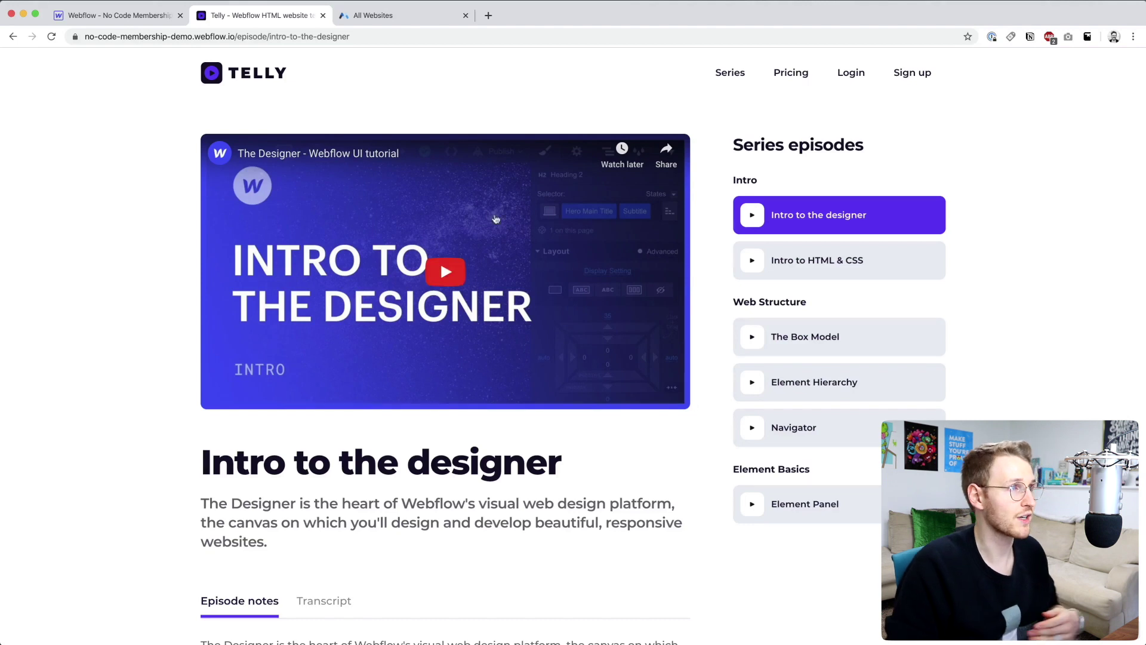
Step: Replace the episode path in the address with 'dashboard' to load the dashboard page
drag(375, 37, 262, 37)
text(dashboard)
key(Return)
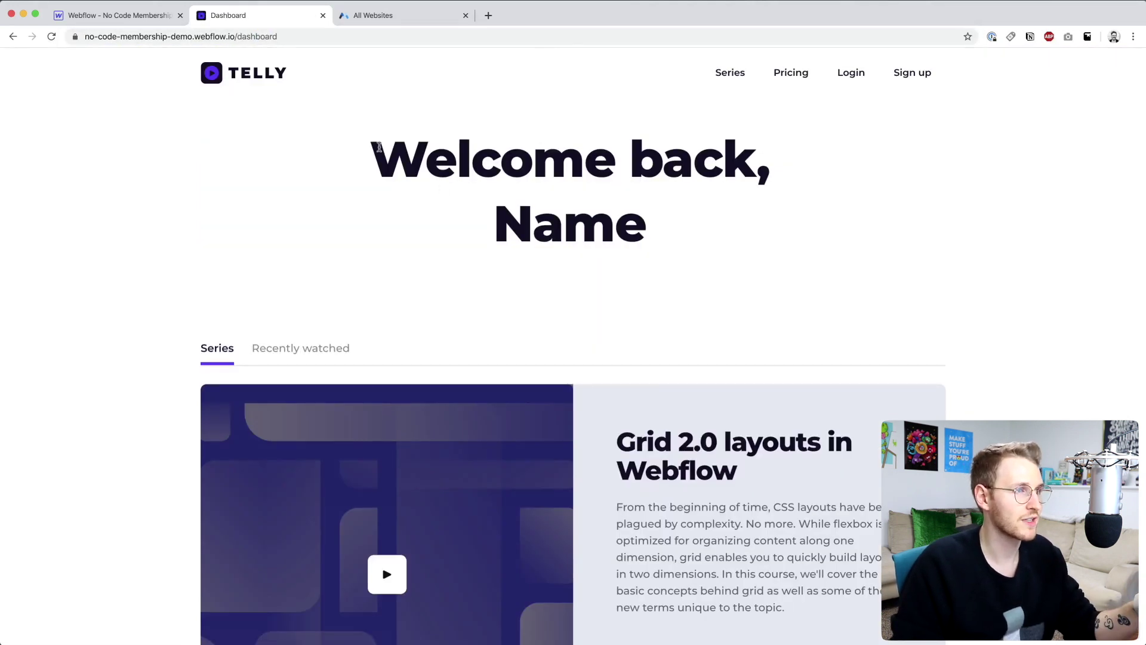
Step: Highlight the 'Welcome back, Name' greeting on the dashboard
drag(379, 147, 721, 160)
drag(494, 224, 708, 307)
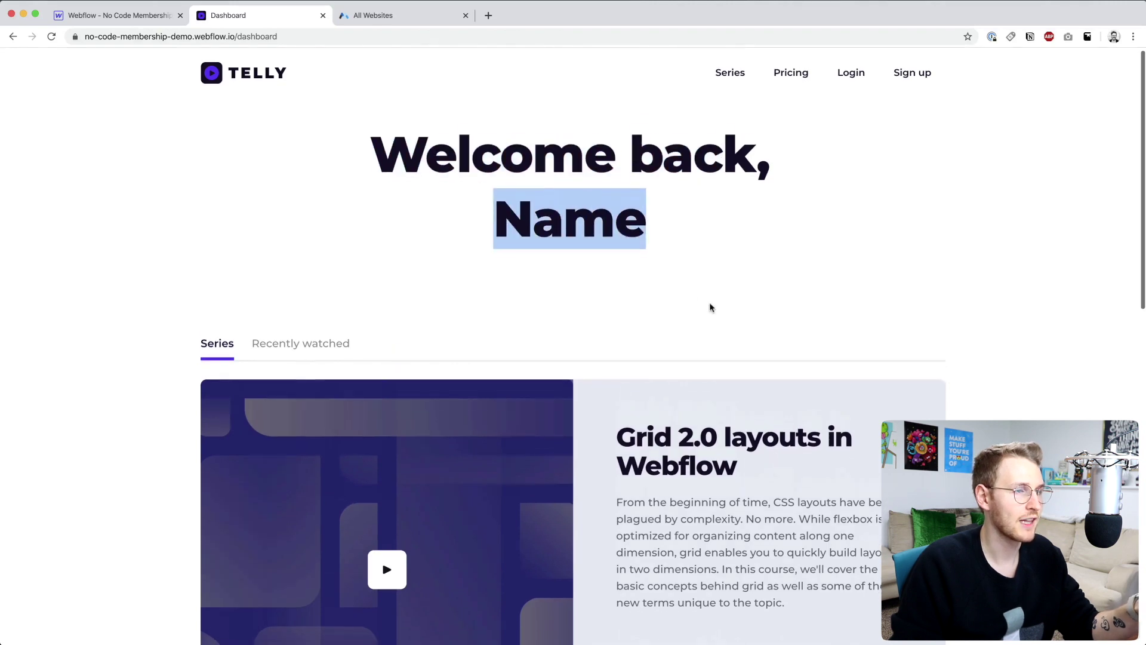
click(670, 240)
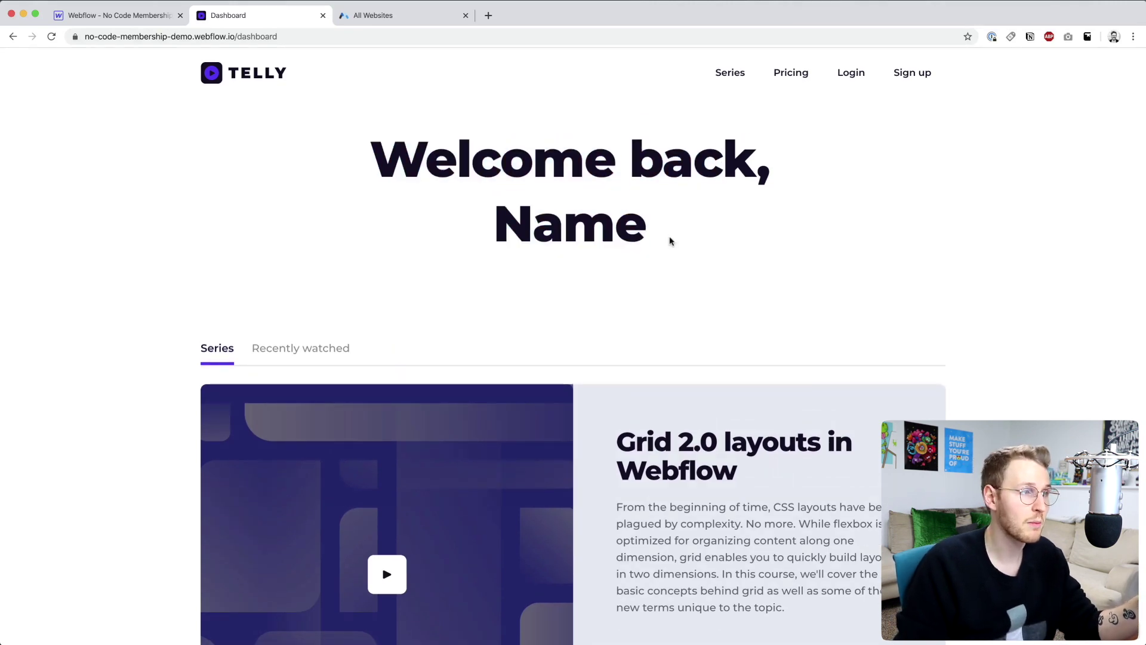
scroll(312, 295, down, 10)
scroll(312, 295, up, 10)
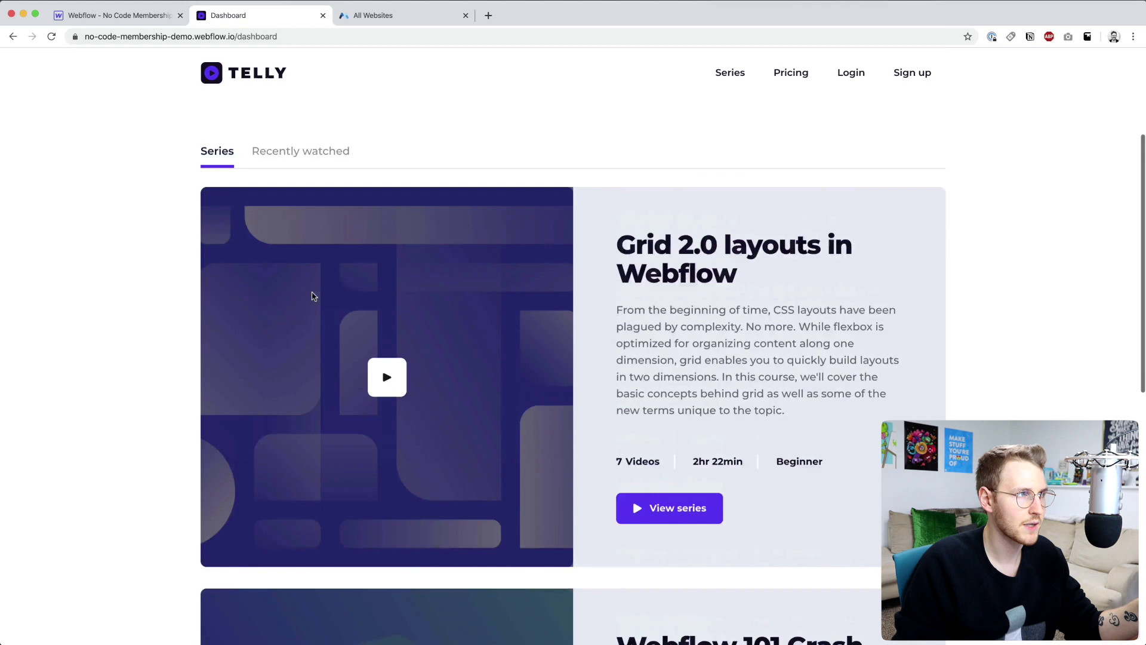
Step: Show the Recently watched list, then return to the Telly home page
click(347, 348)
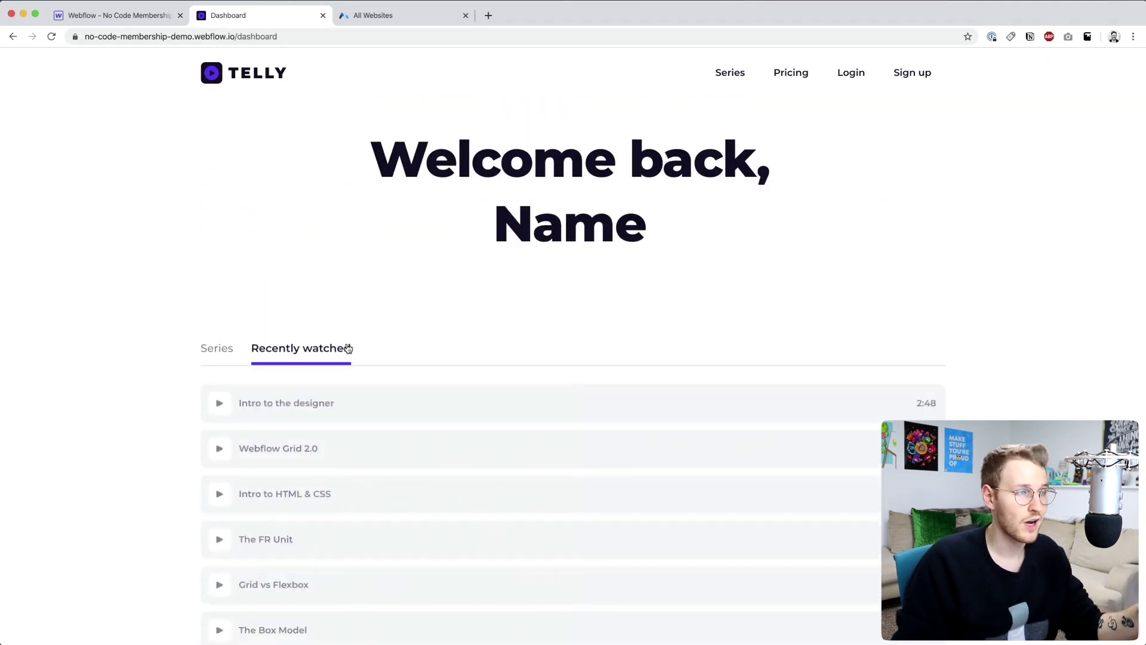
scroll(518, 391, down, 2)
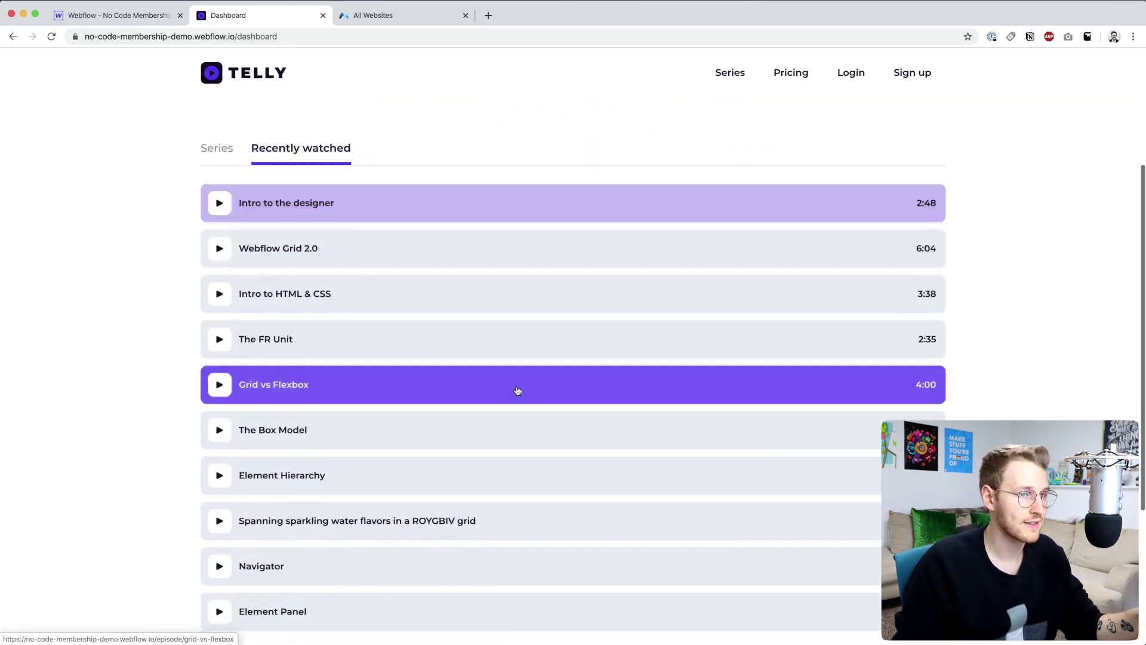
scroll(518, 391, up, 3)
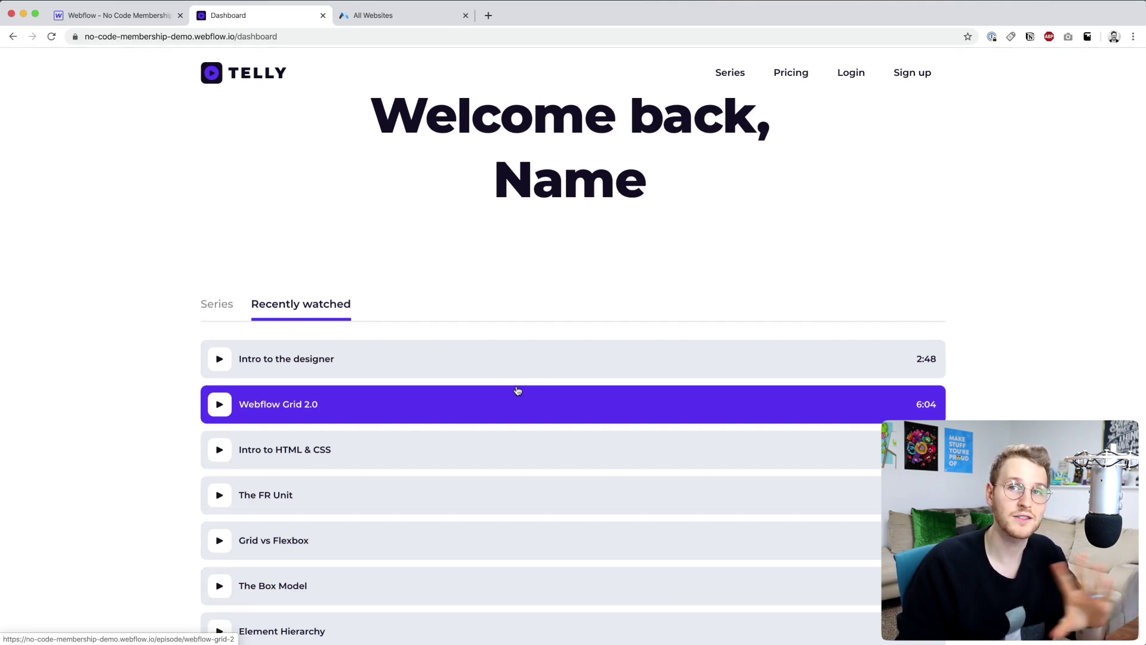
click(517, 390)
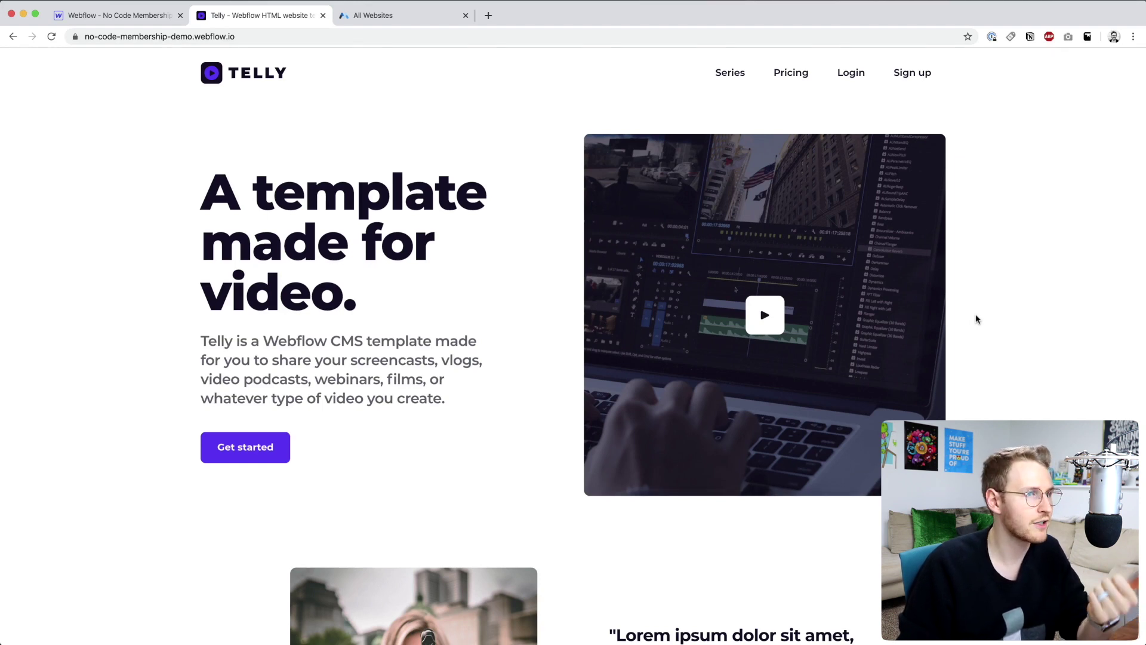
click(850, 74)
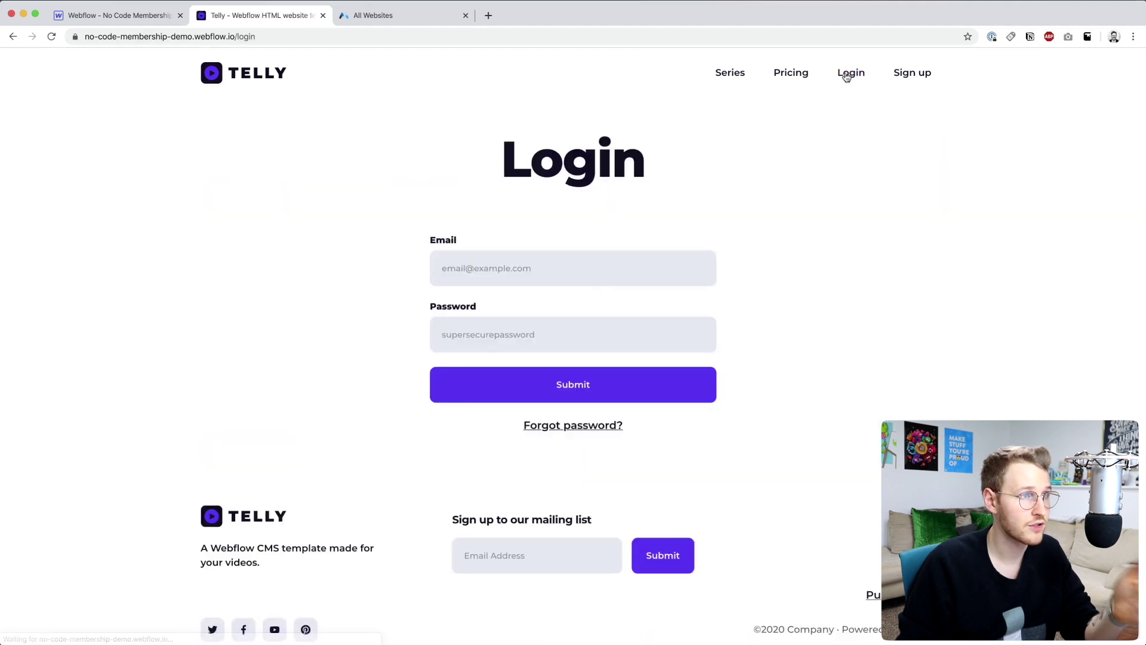
click(912, 74)
scroll(893, 315, down, 2)
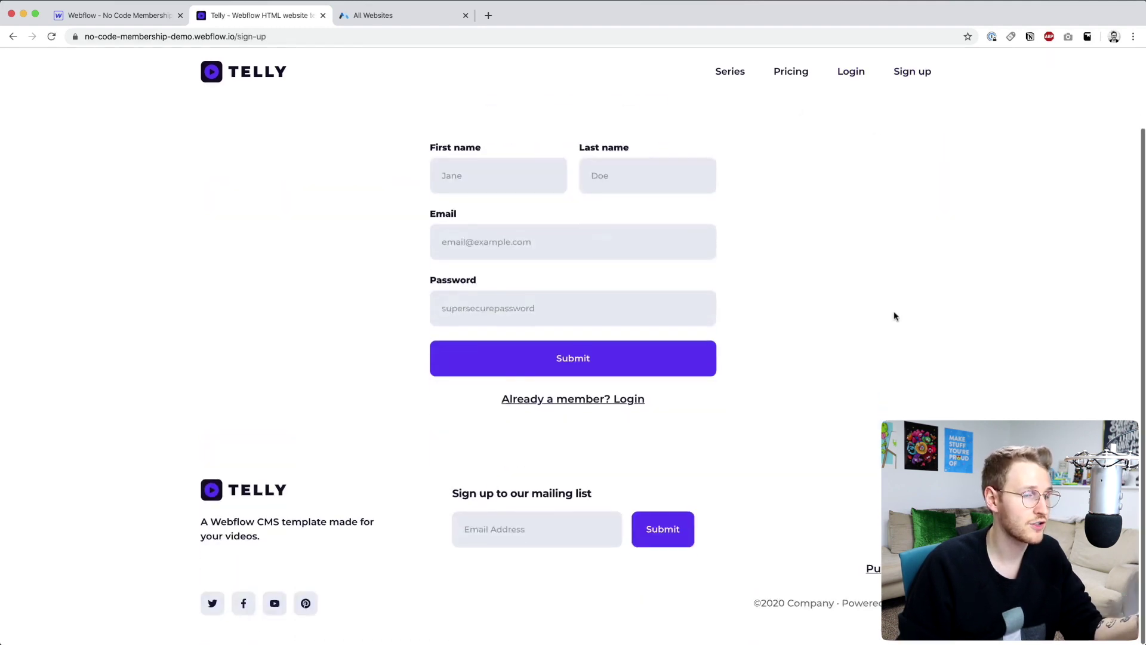
scroll(892, 315, up, 2)
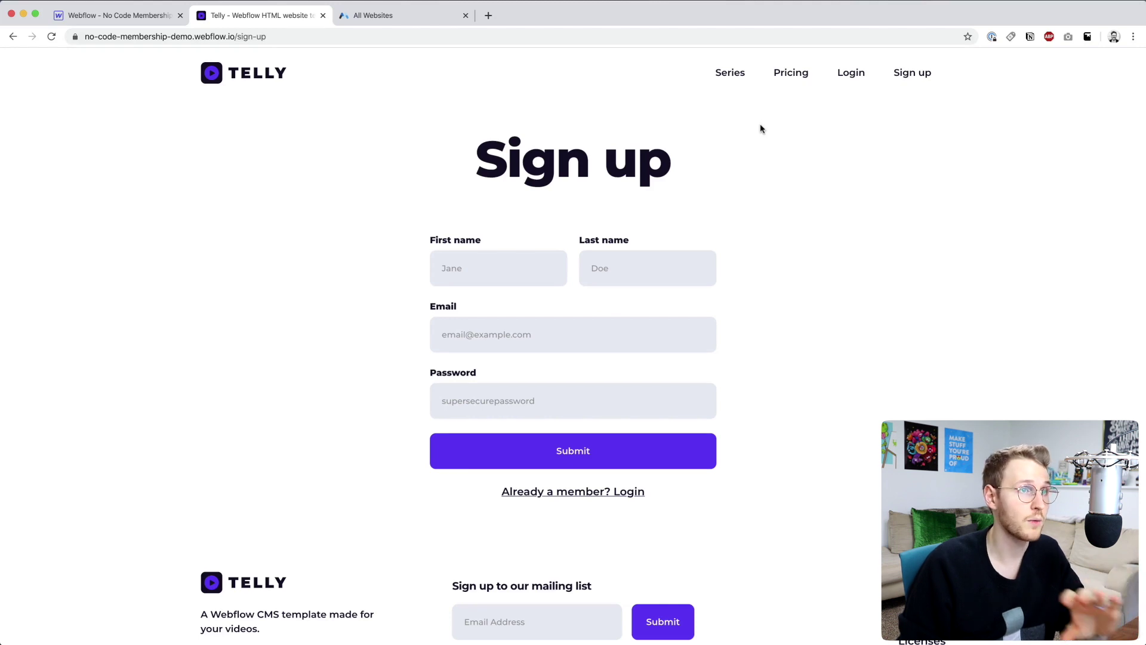
click(737, 81)
scroll(649, 225, down, 5)
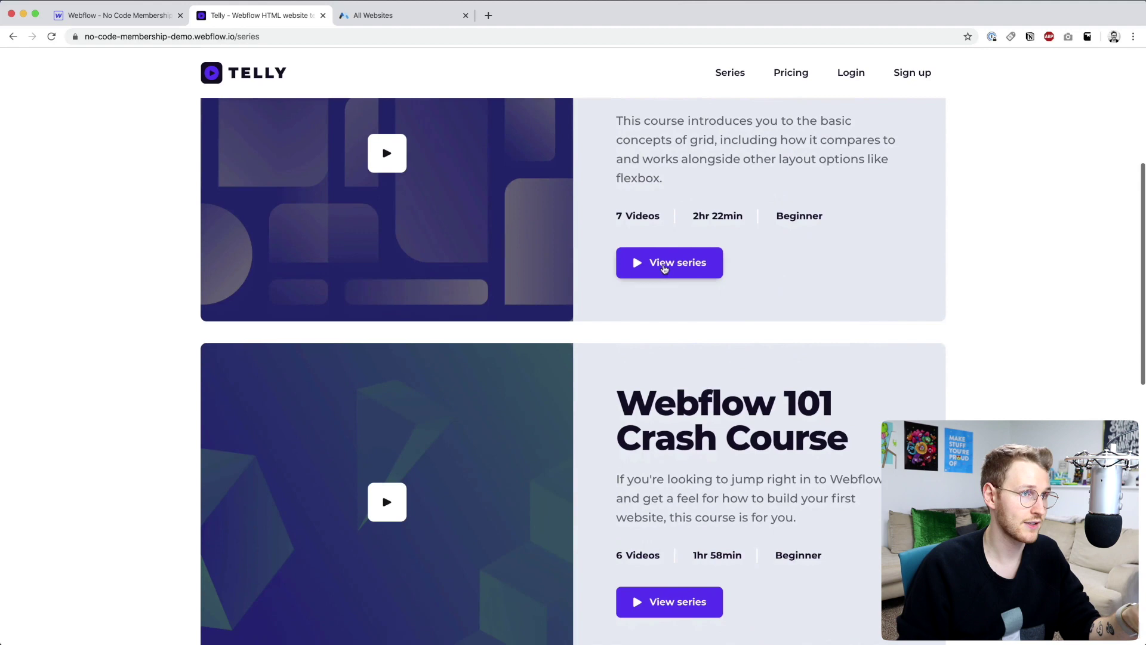
click(661, 257)
scroll(662, 412, down, 5)
click(597, 406)
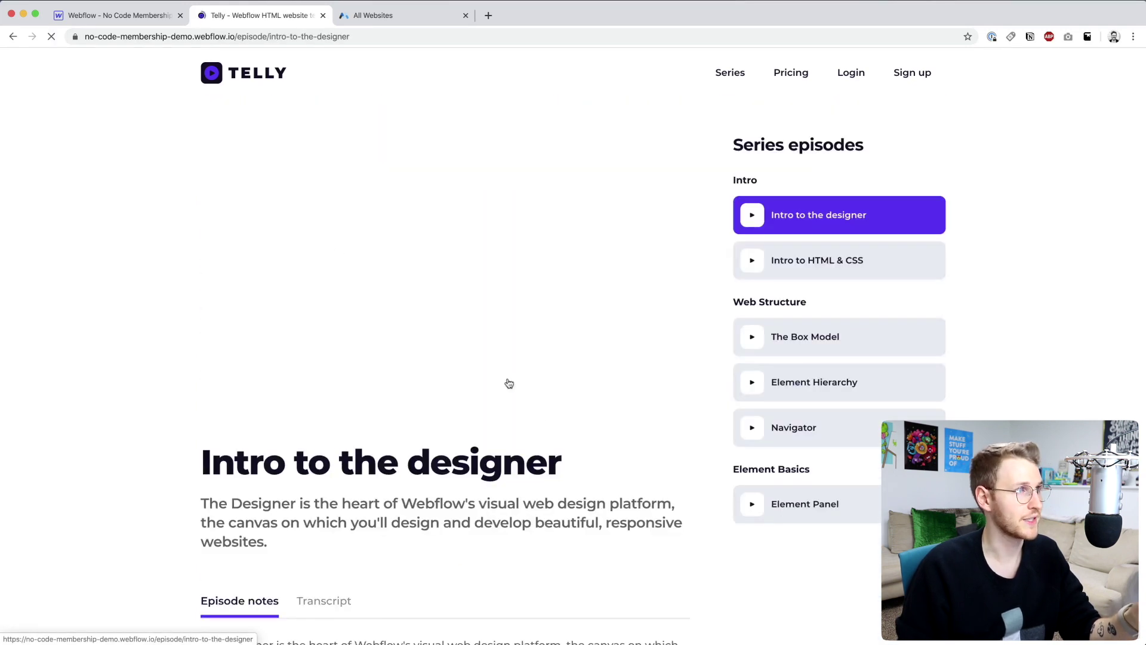
double_click(274, 36)
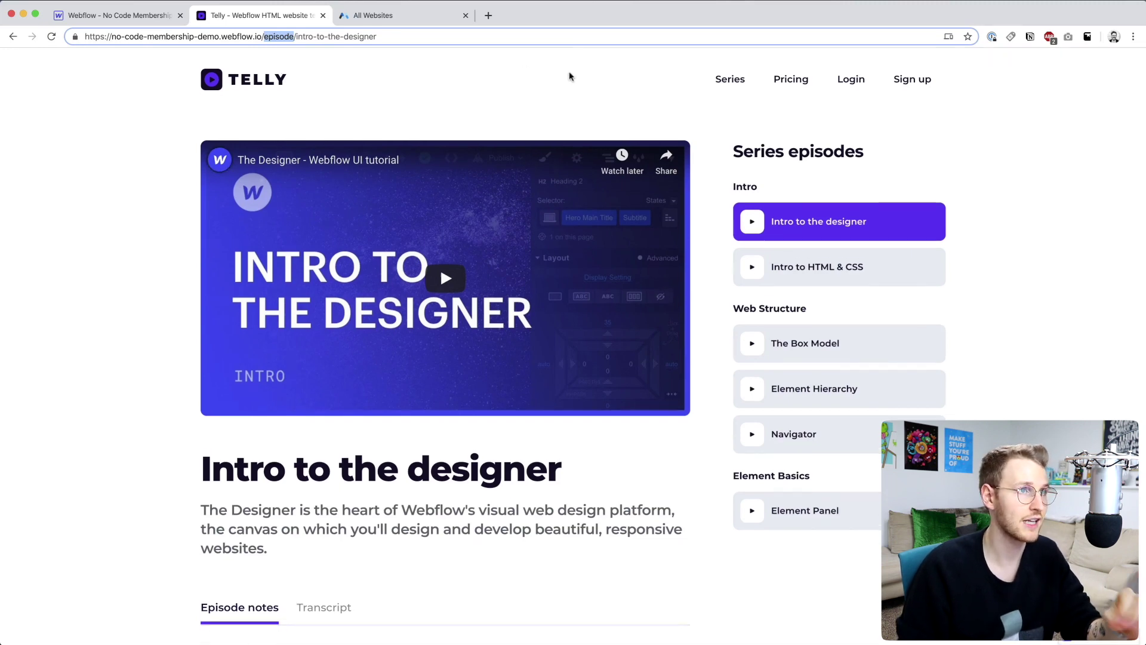
key(shift+End)
key(BackSpace)
key(Return)
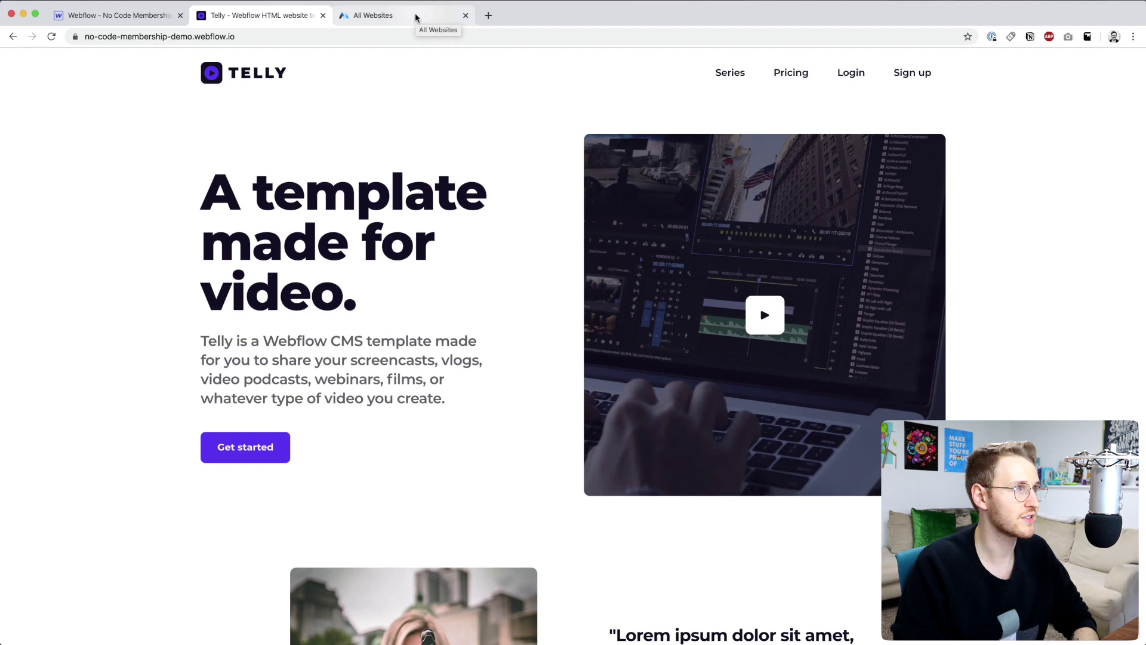
Step: In a maximized private window, go to memberstack.io and click Get Started to reach My Websites
key(ctrl+shift+n)
text(member)
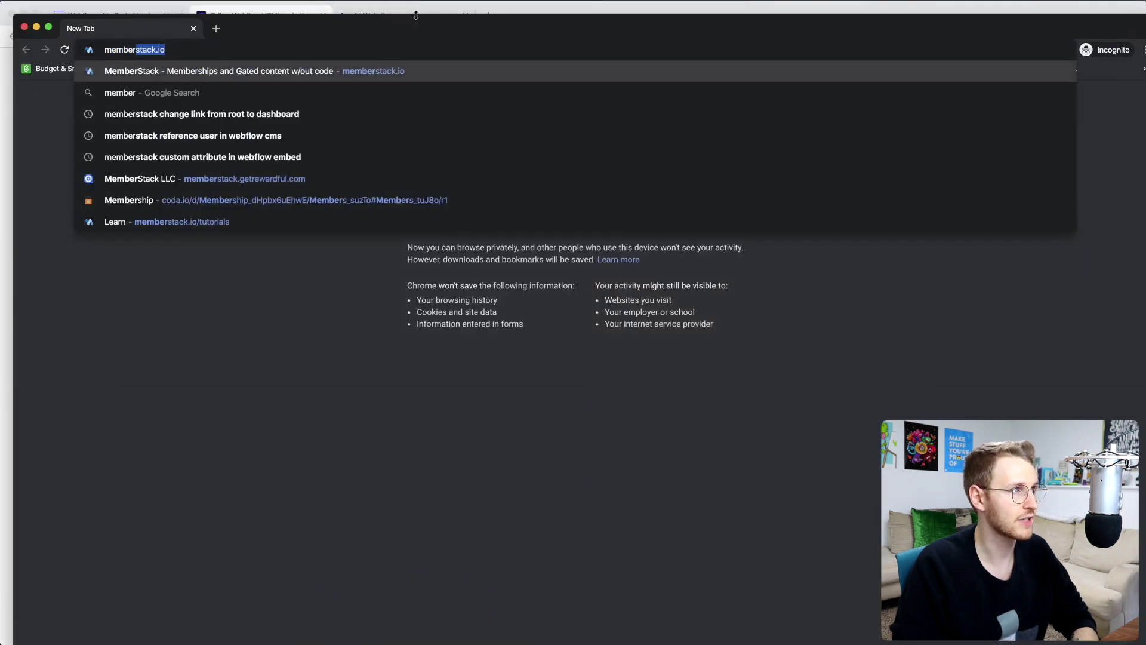
key(Return)
double_click(405, 25)
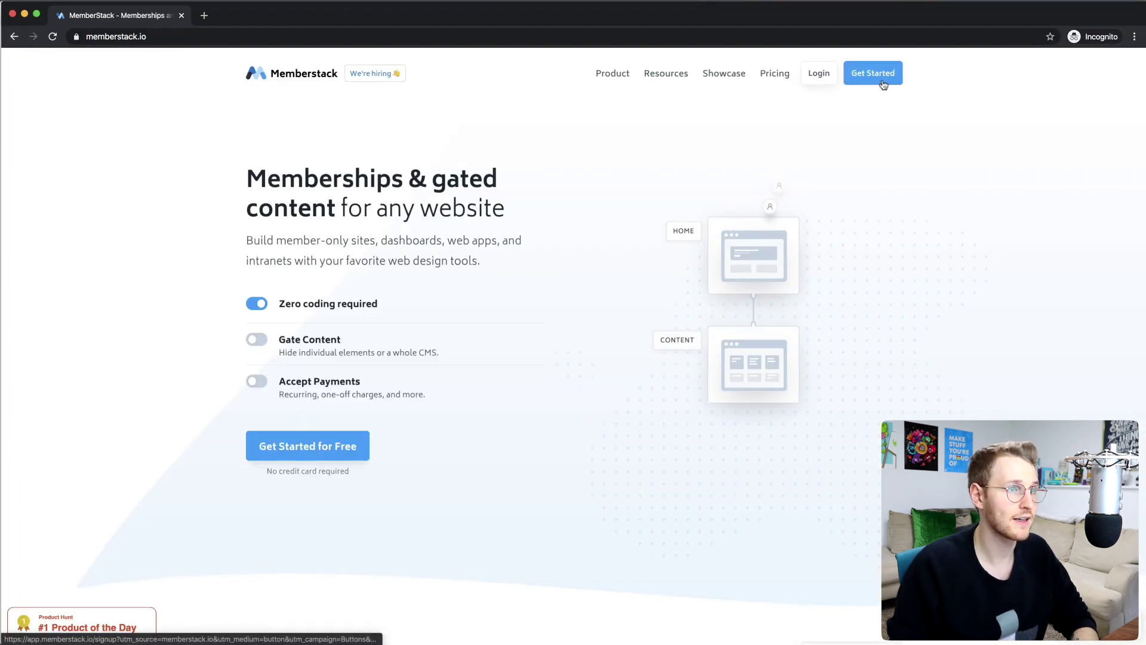
click(883, 85)
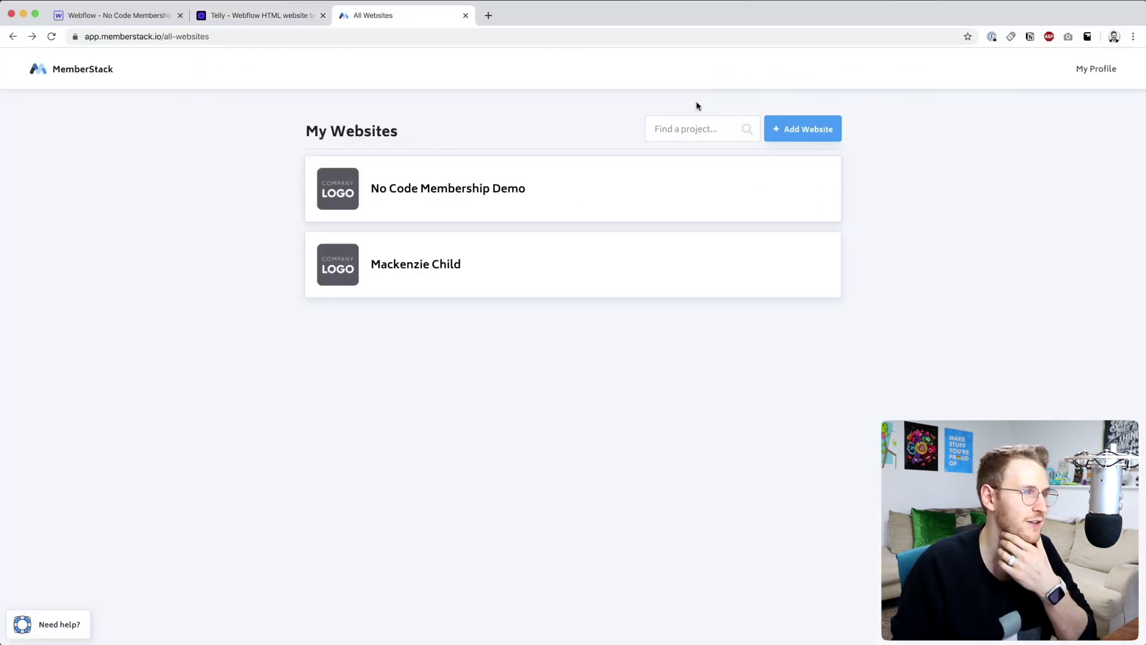
mouse_move(406, 201)
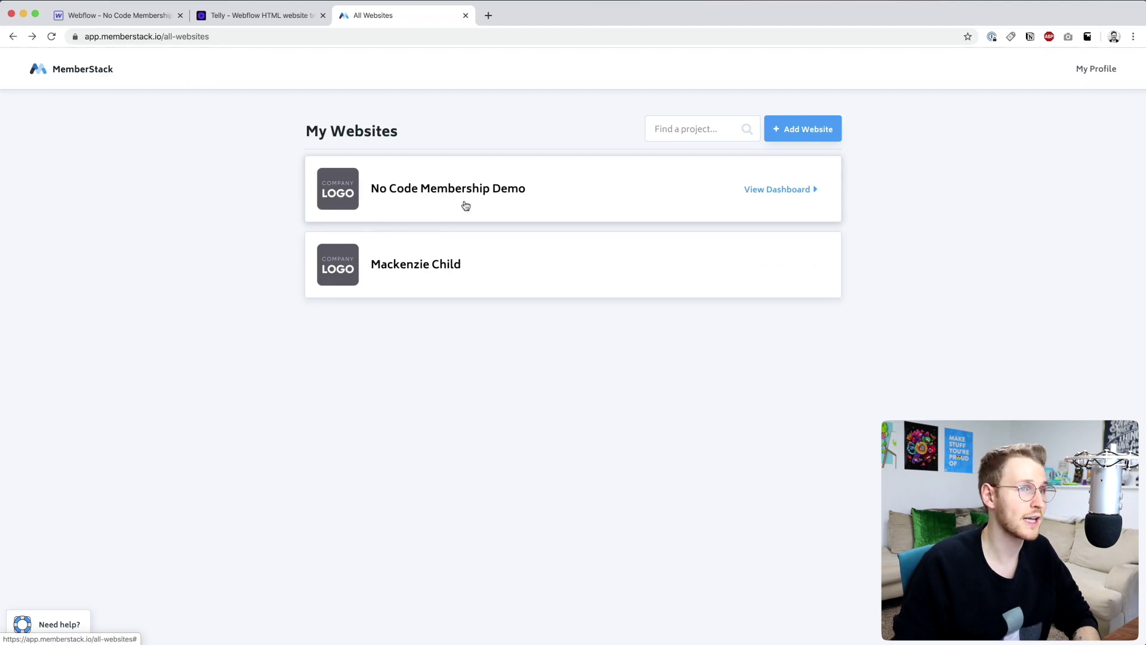
Step: Review the Add a New Website form with Webflow chosen, then dismiss it unsaved
click(810, 138)
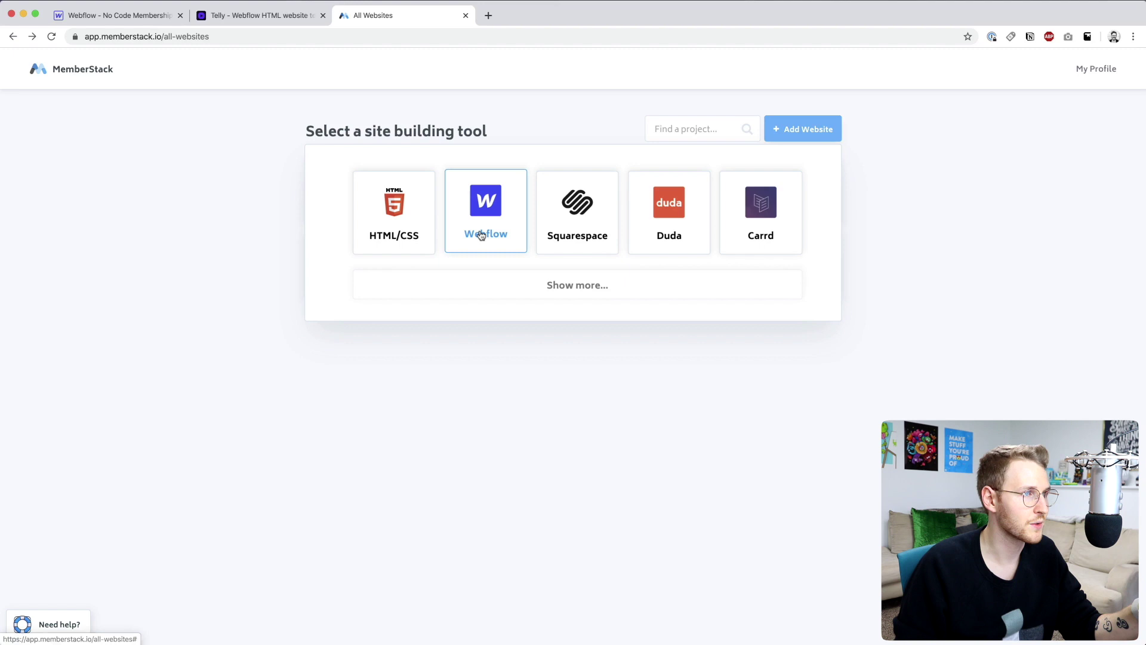
click(504, 227)
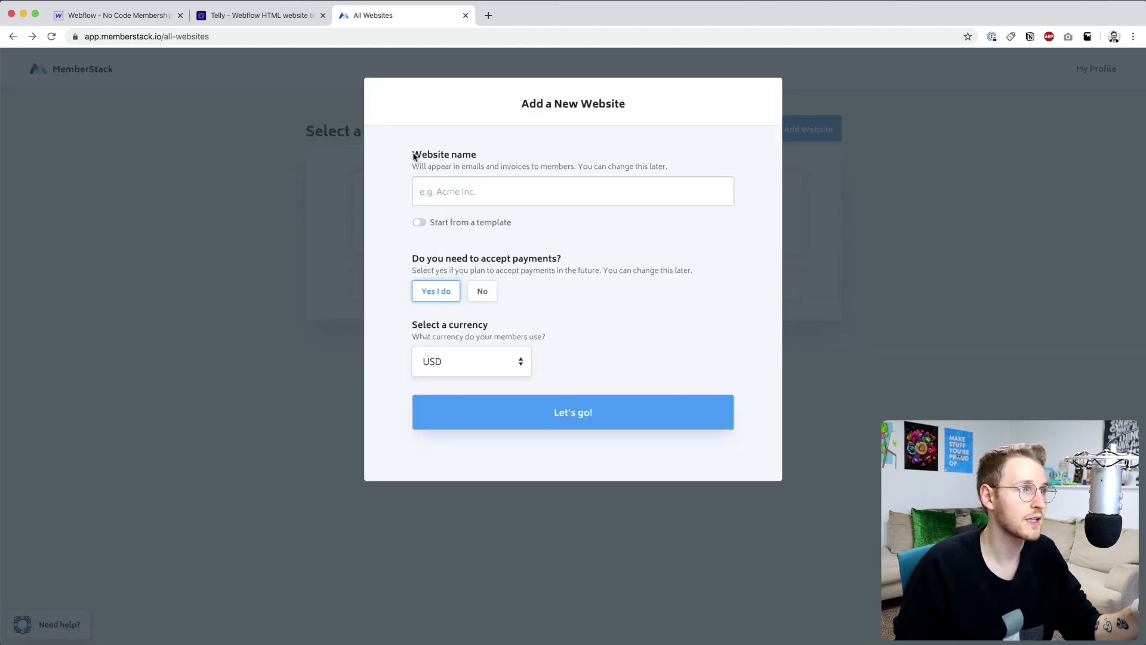
drag(413, 156, 481, 154)
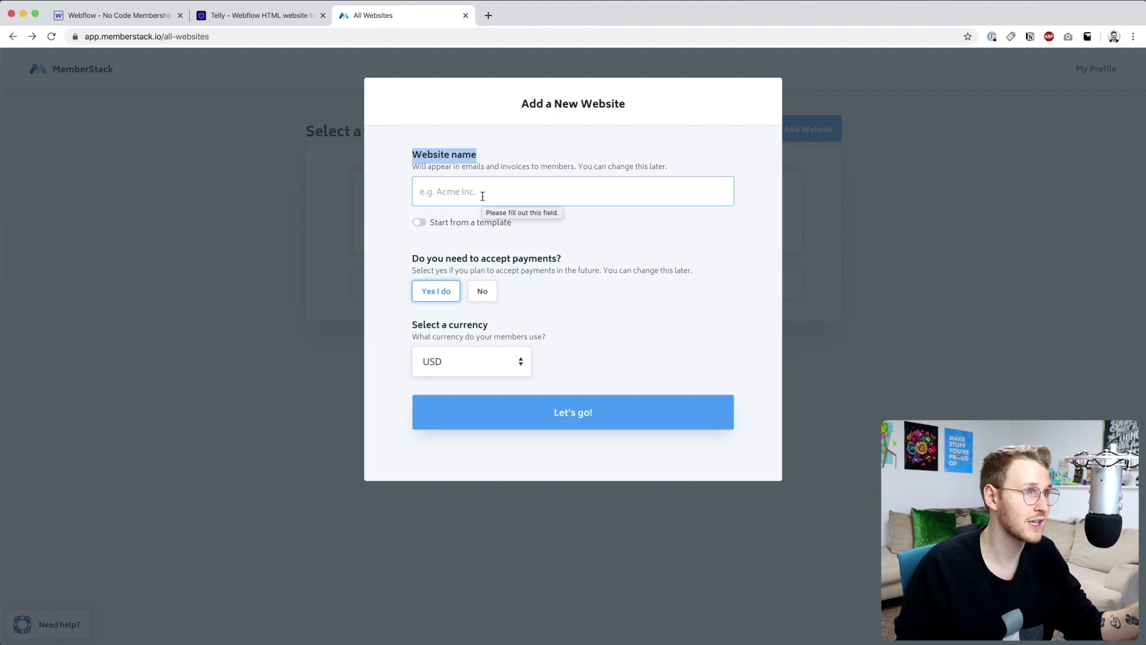
click(525, 244)
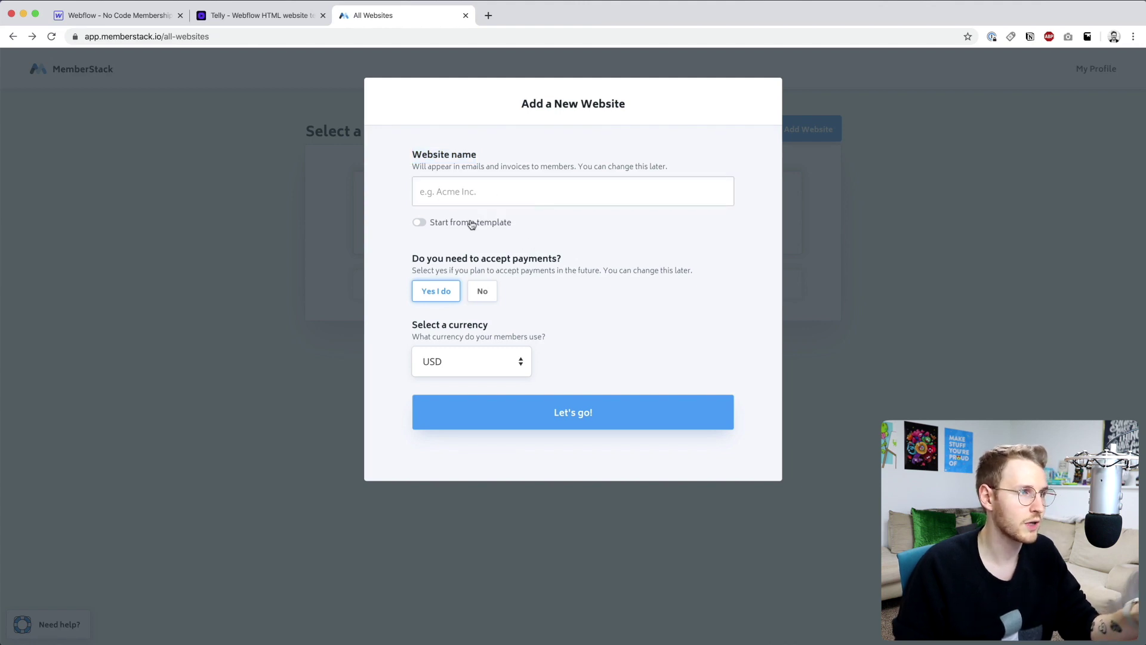
drag(412, 259, 580, 258)
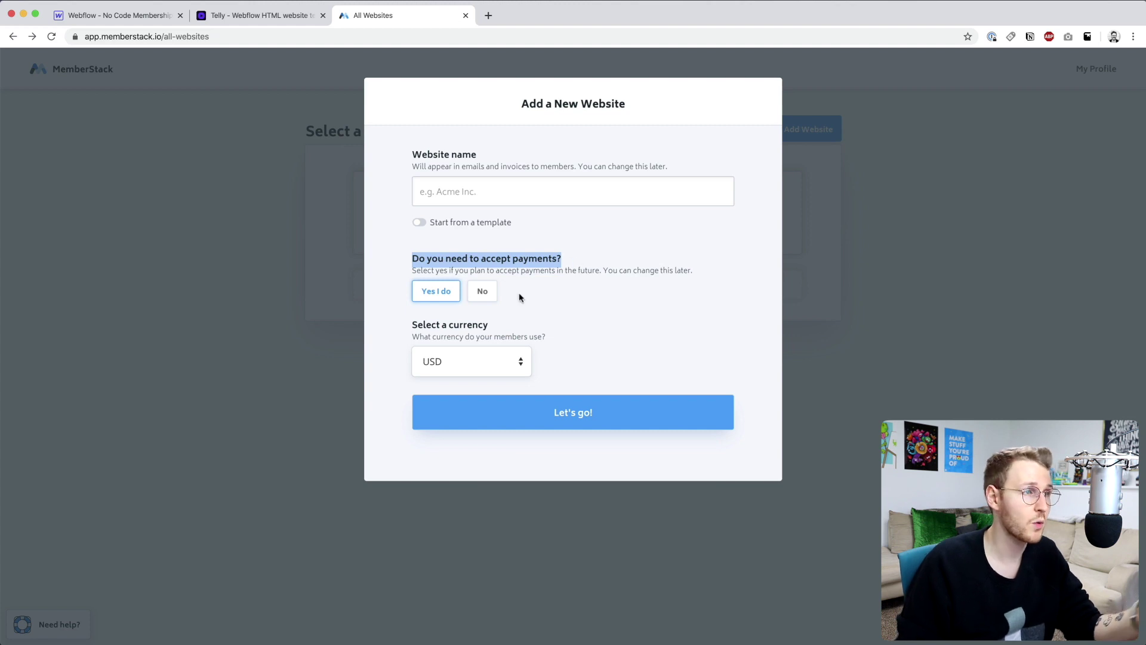
click(519, 297)
key(Escape)
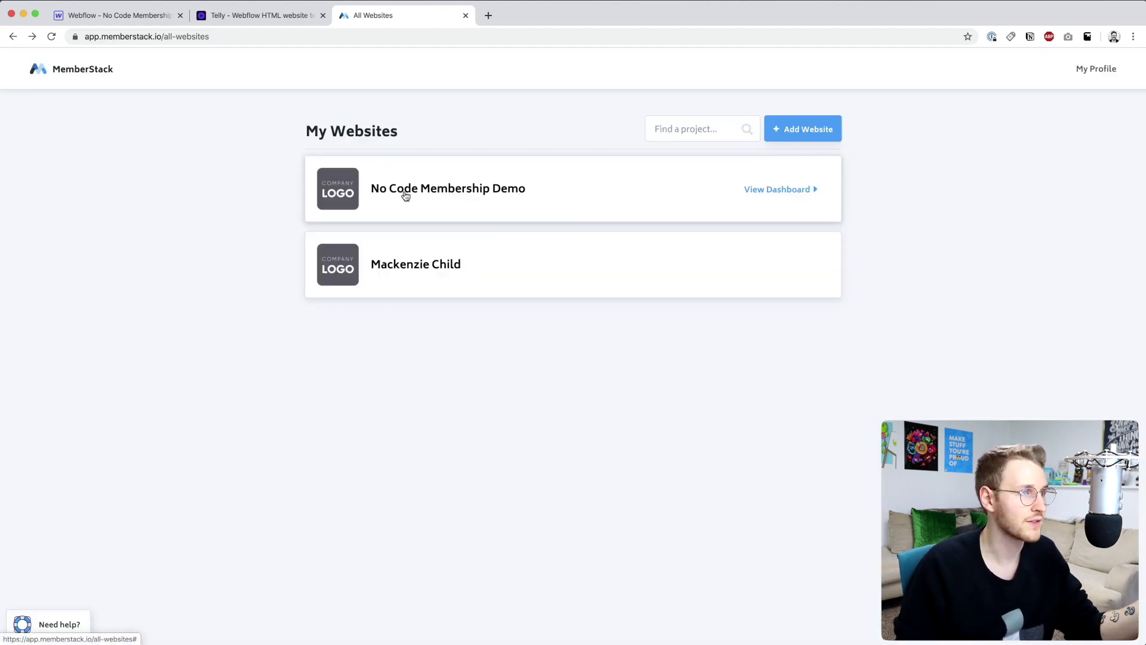
Step: Open No Code Membership Demo and follow the Setup Checklist's Create a membership step
click(440, 190)
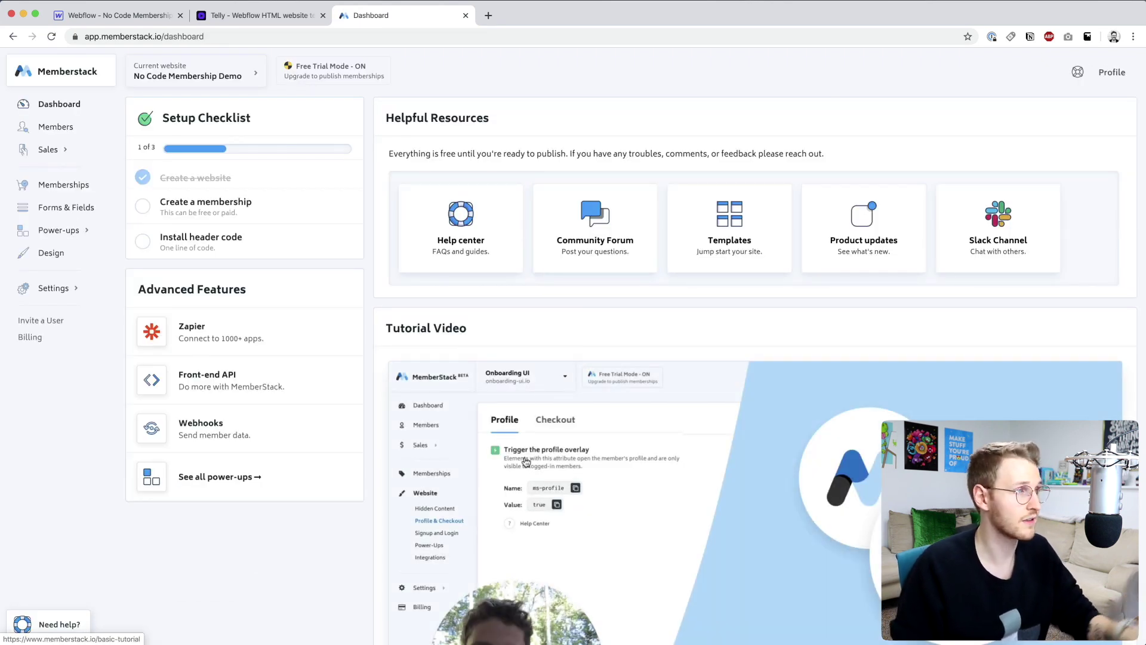
drag(252, 118, 171, 118)
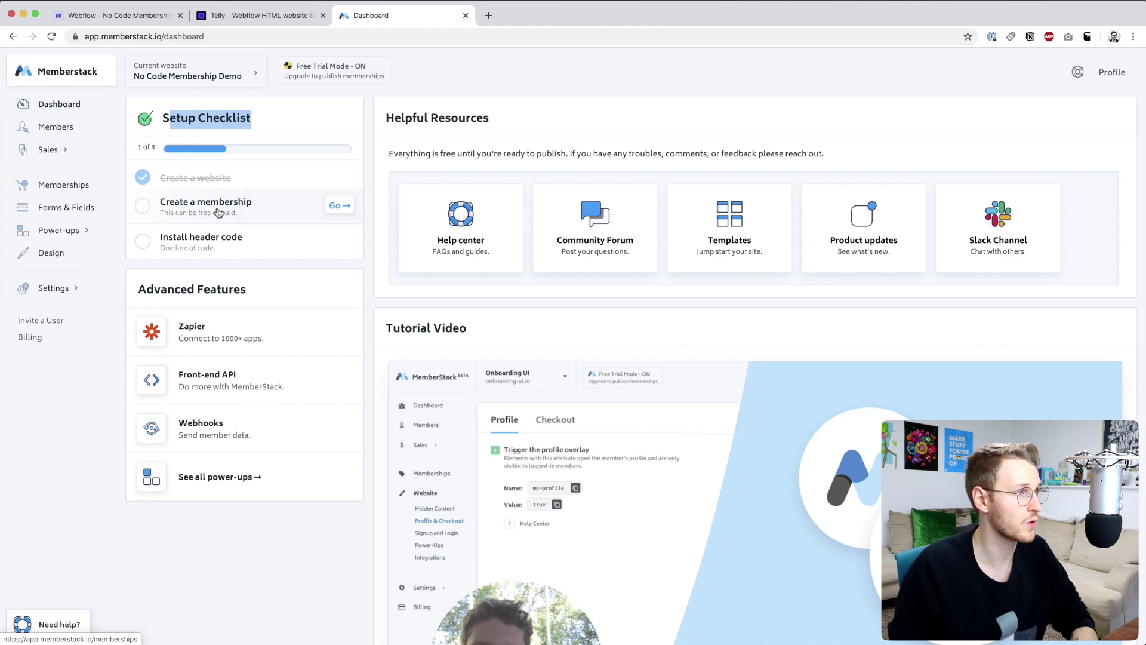
click(347, 207)
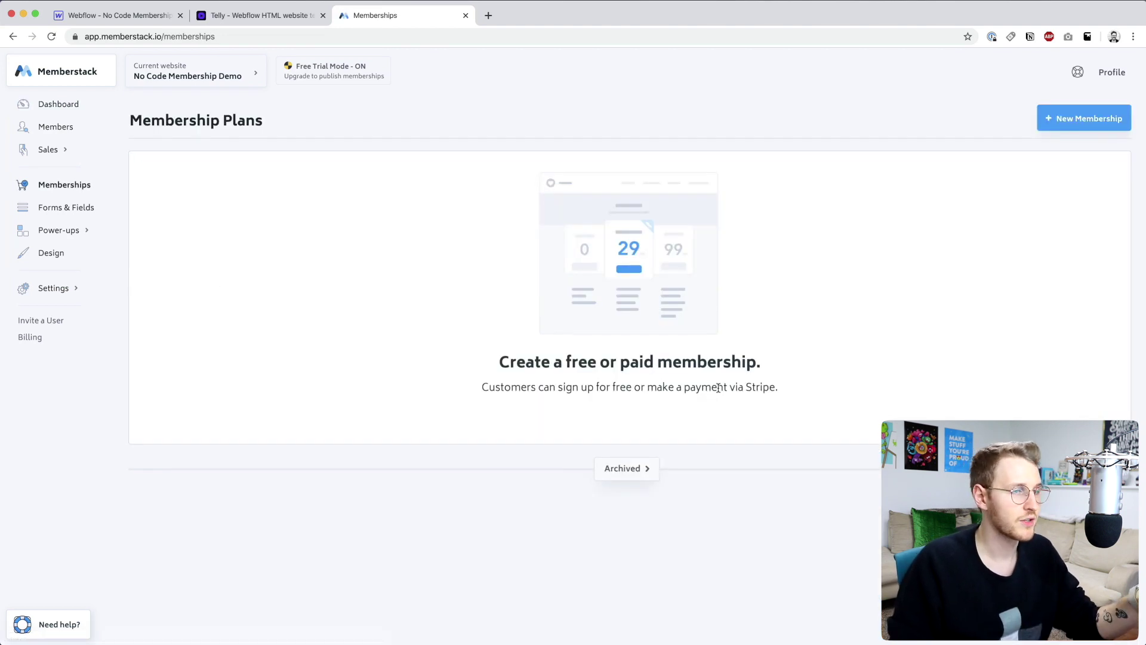
Step: Start a new membership named 'No Code Membership Demo' priced at 99
click(1055, 129)
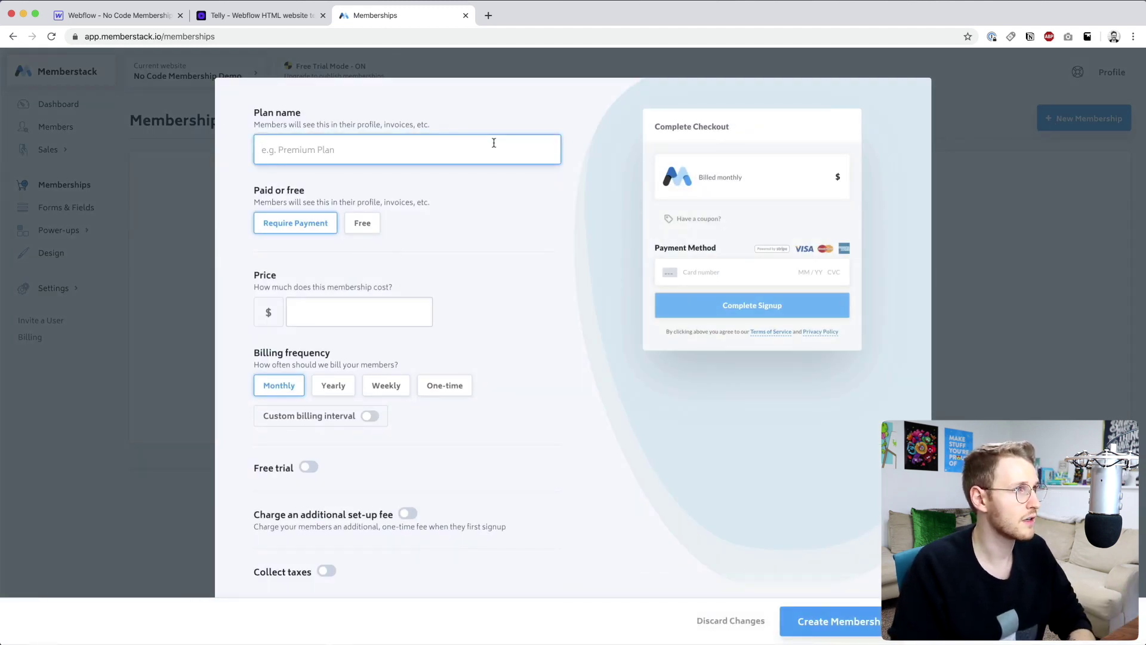
text(No Code M)
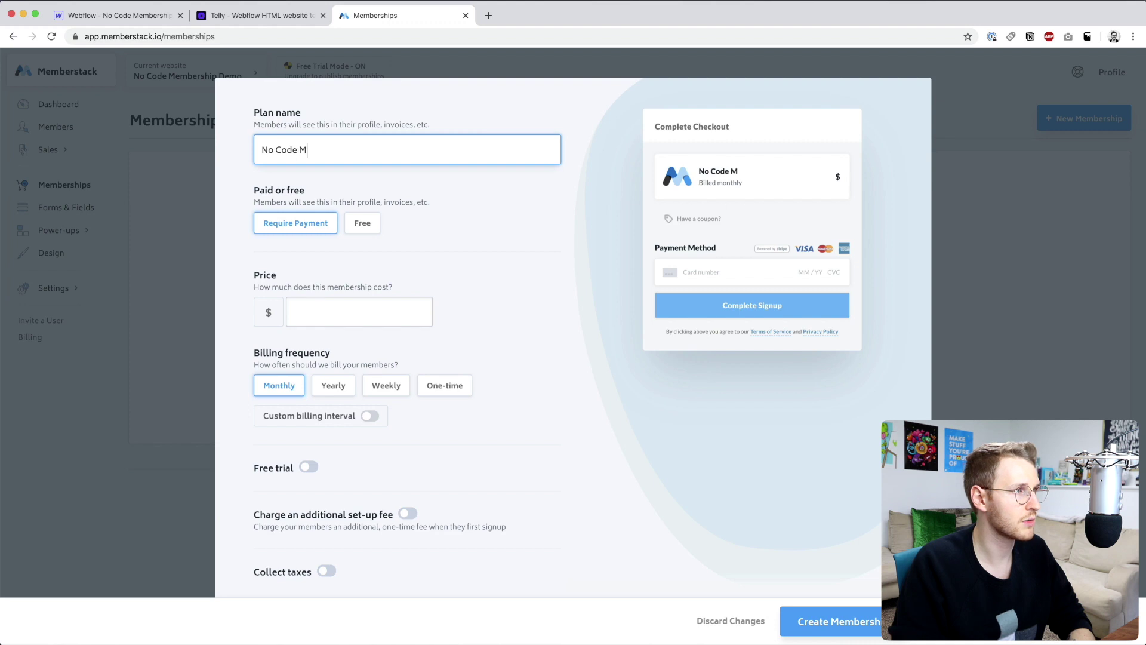
text(embership Demo PRO)
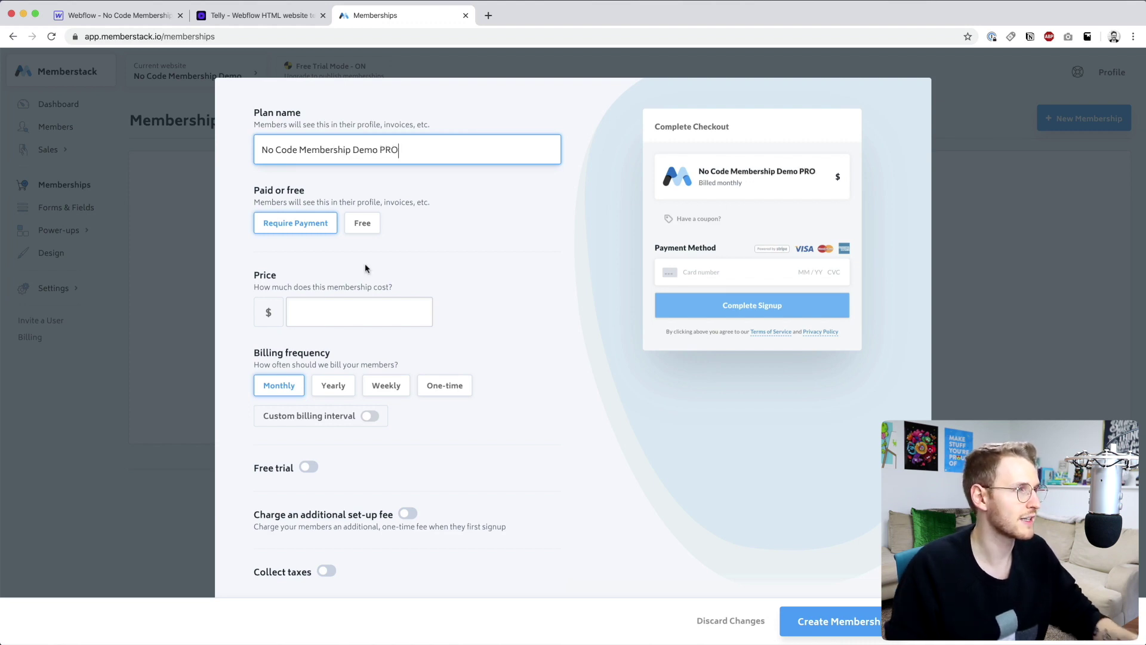
click(410, 267)
click(371, 310)
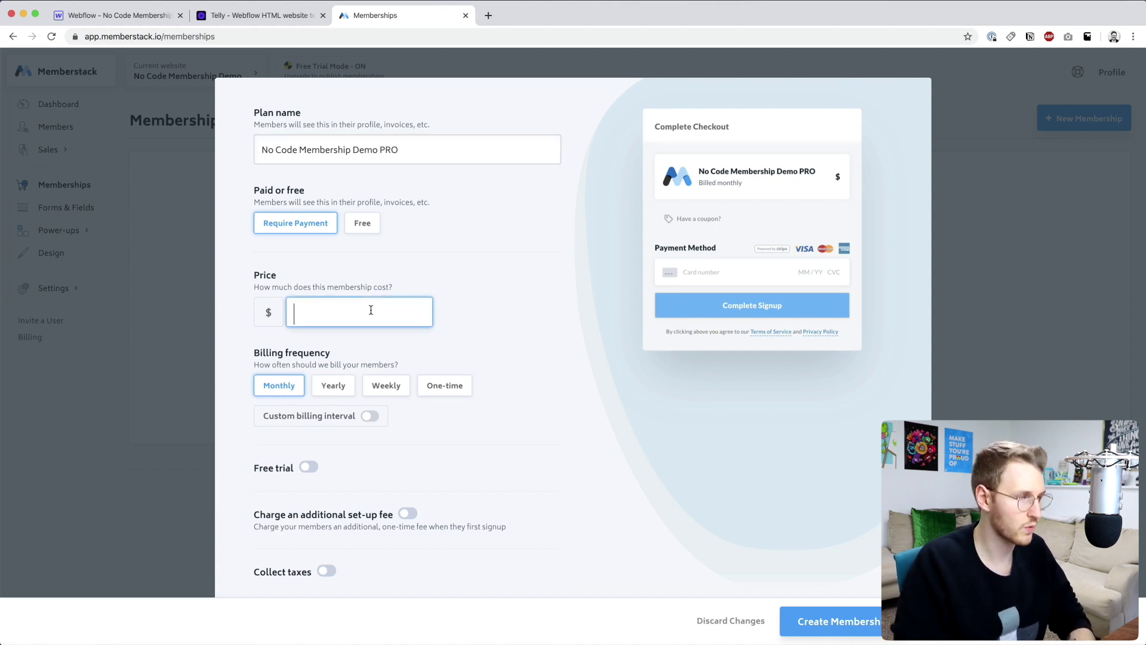
text(99)
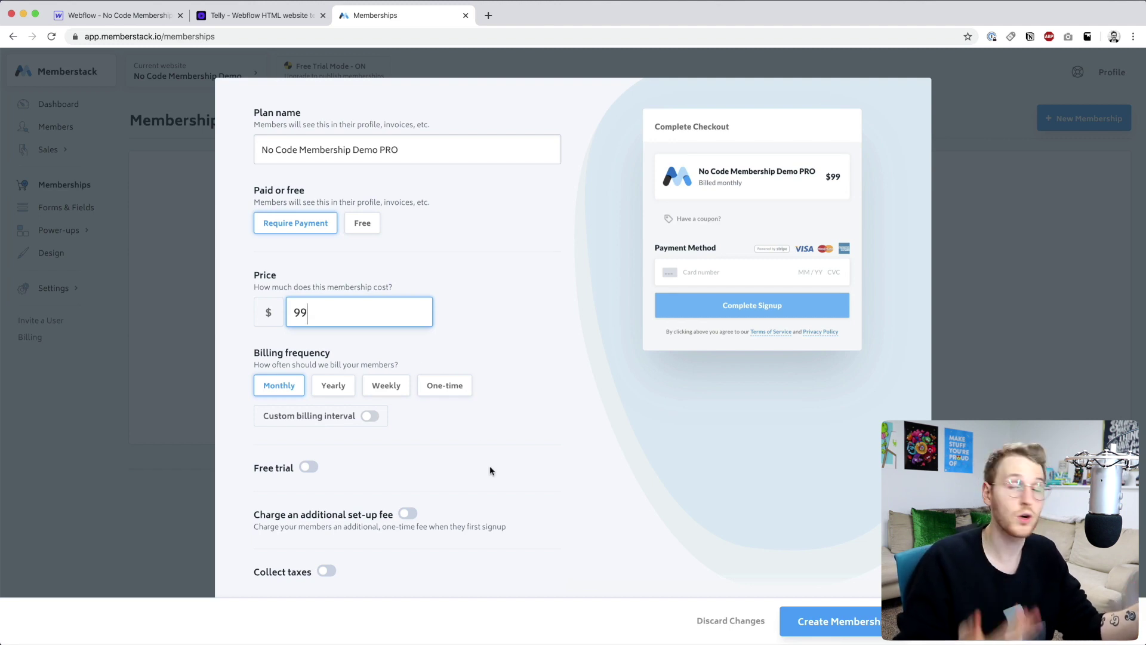
Step: Toggle Custom billing interval on and off, keeping monthly billing, and review Members only content
click(370, 416)
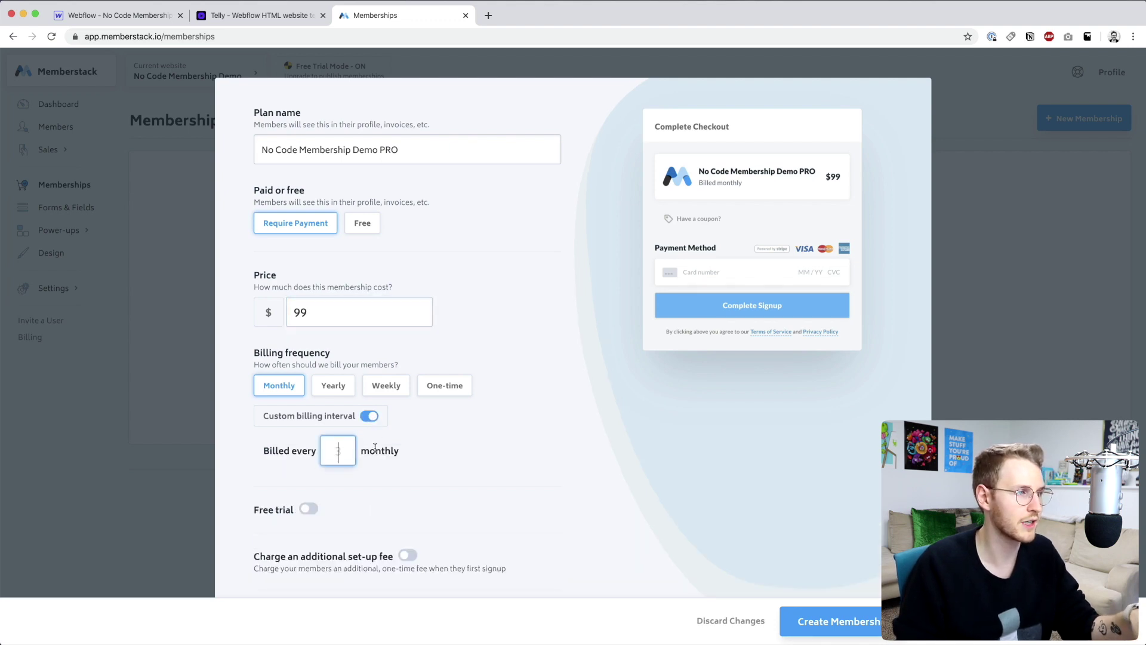
click(443, 478)
scroll(418, 418, down, 2)
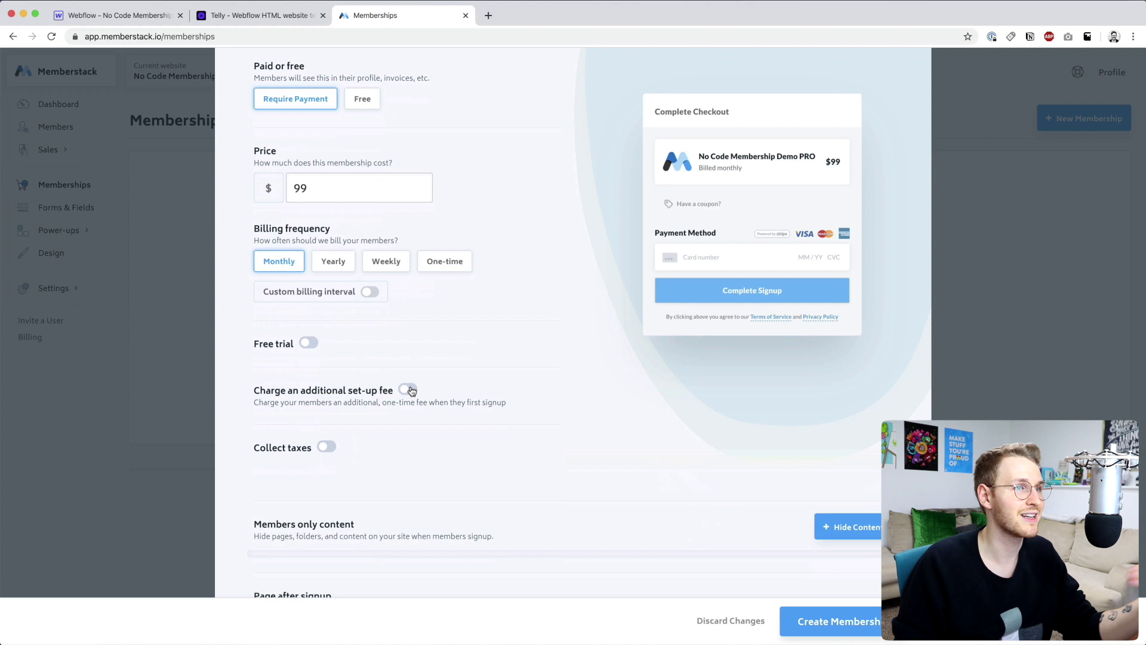
scroll(405, 388, down, 3)
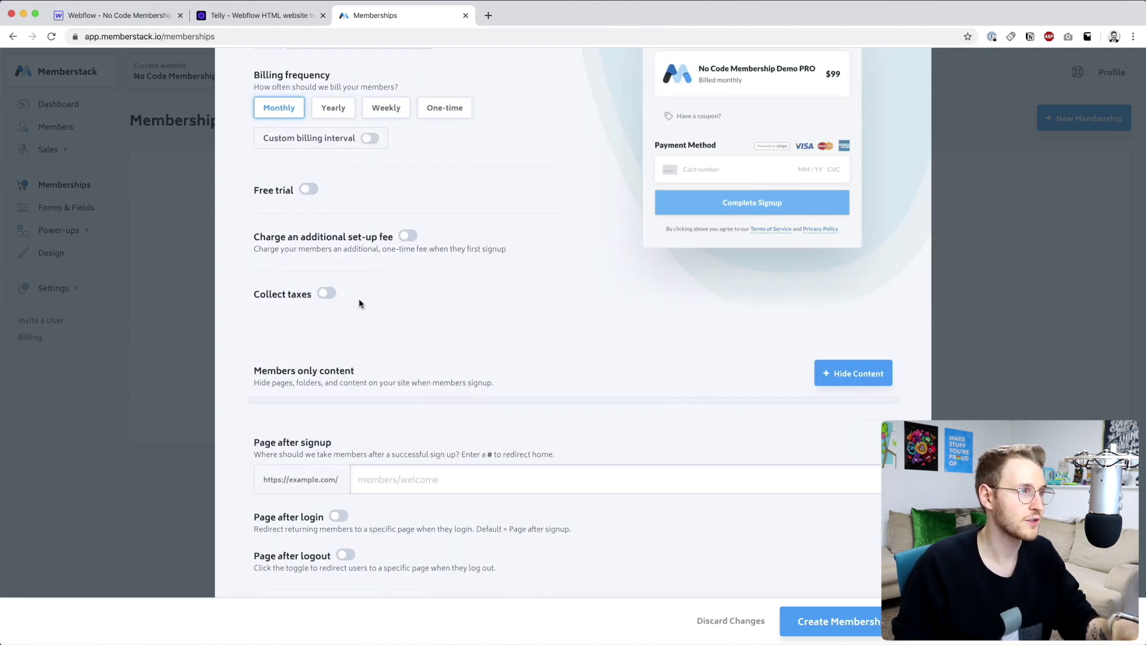
scroll(441, 386, up, 3)
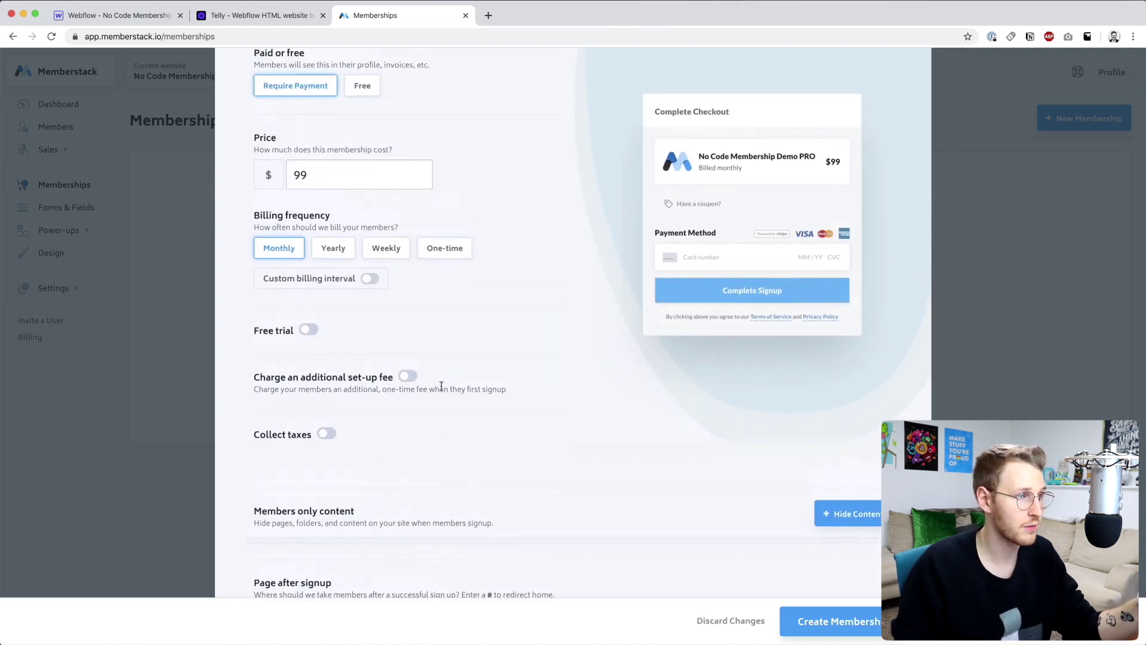
scroll(441, 386, down, 3)
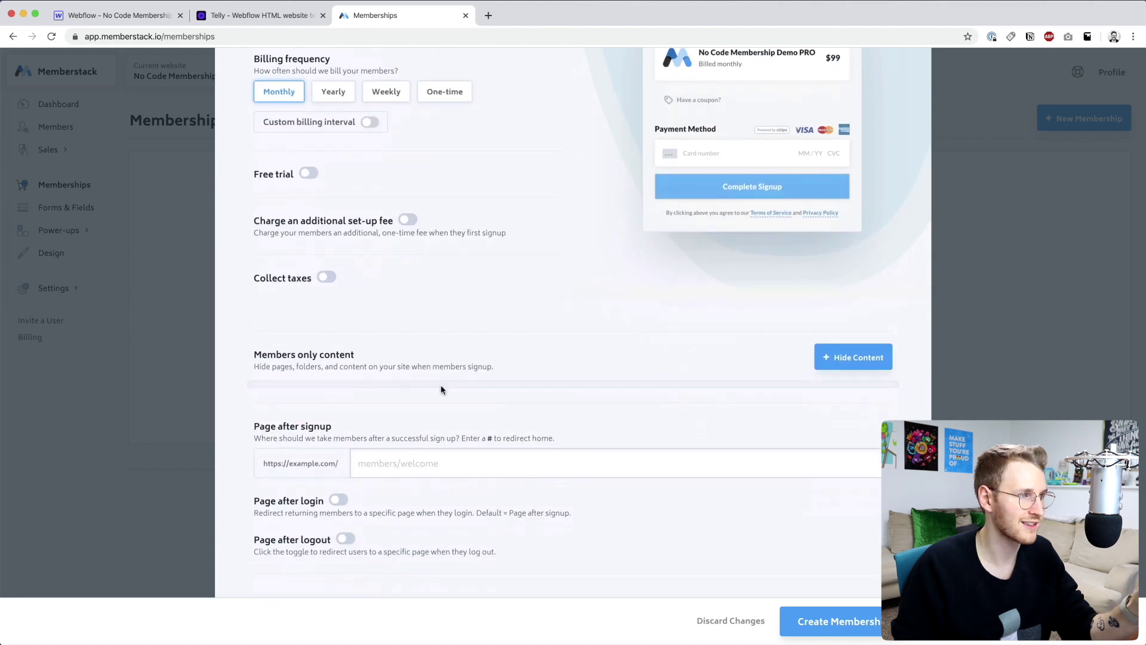
drag(253, 355, 359, 357)
click(394, 359)
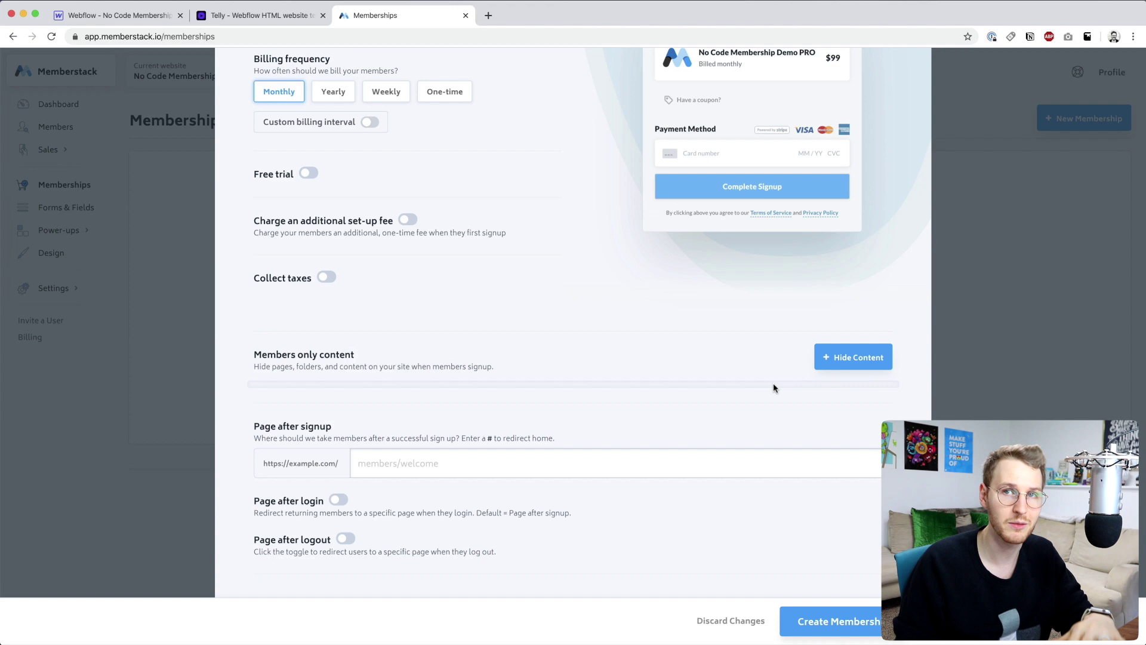
click(271, 18)
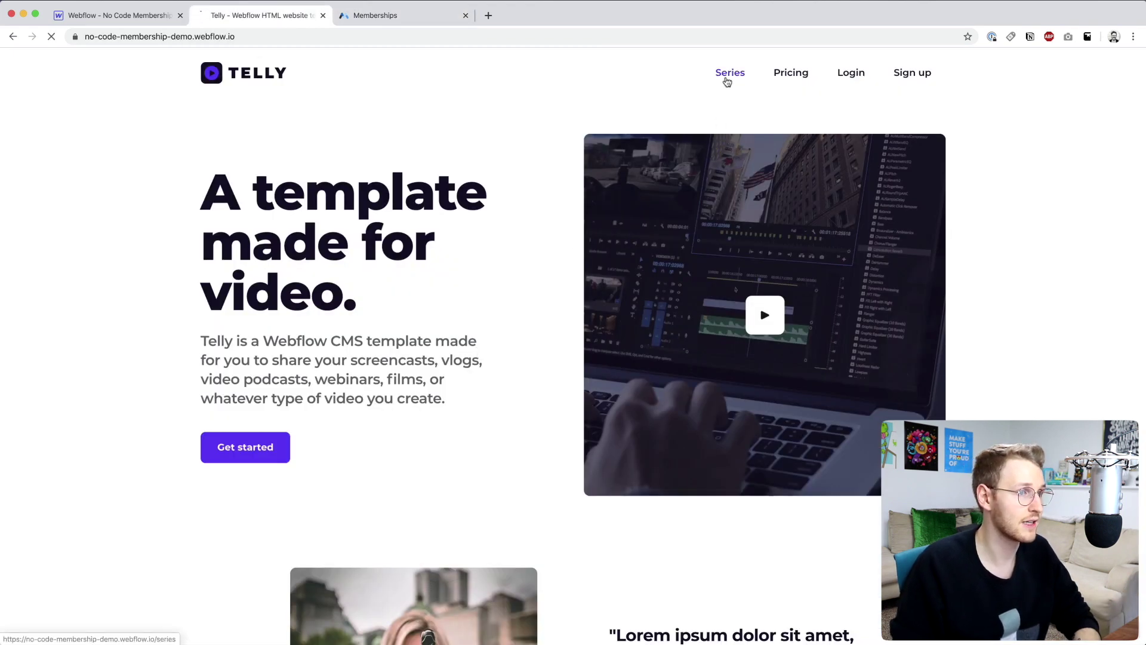
click(725, 77)
scroll(656, 416, down, 3)
click(657, 416)
scroll(656, 406, down, 5)
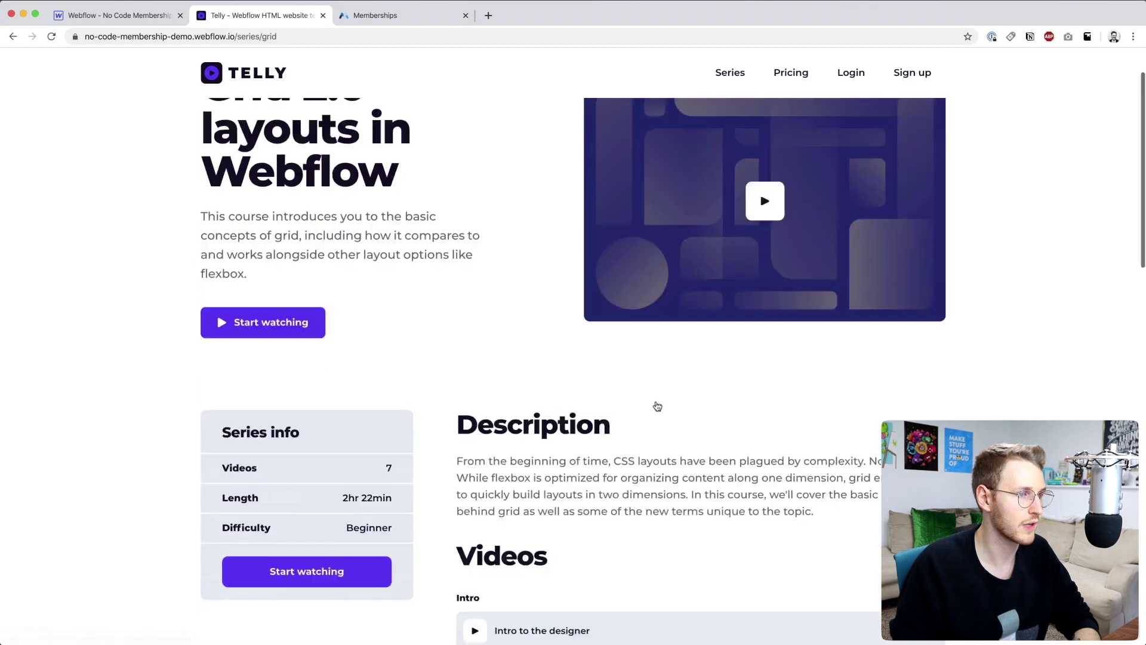
click(528, 482)
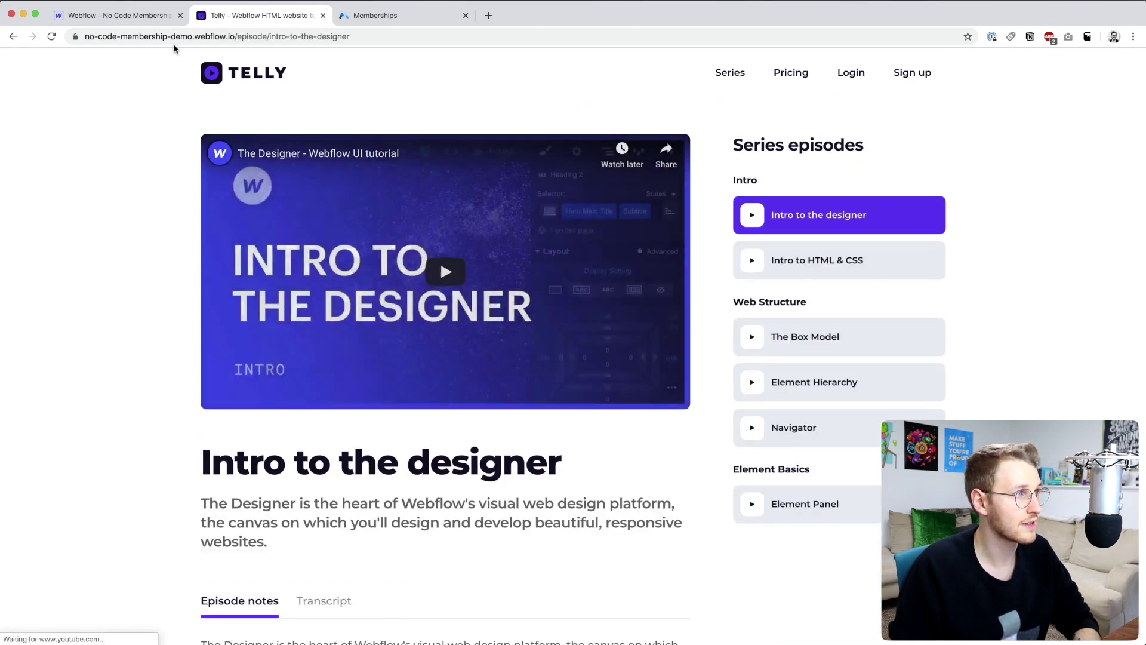
drag(88, 37, 254, 36)
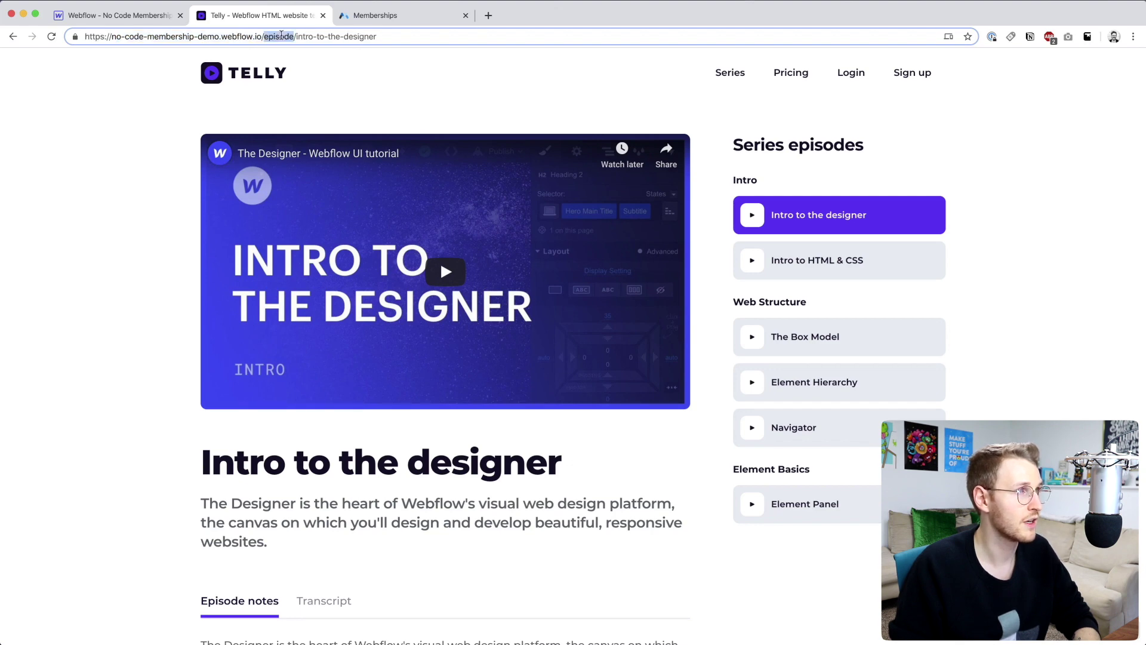
click(382, 16)
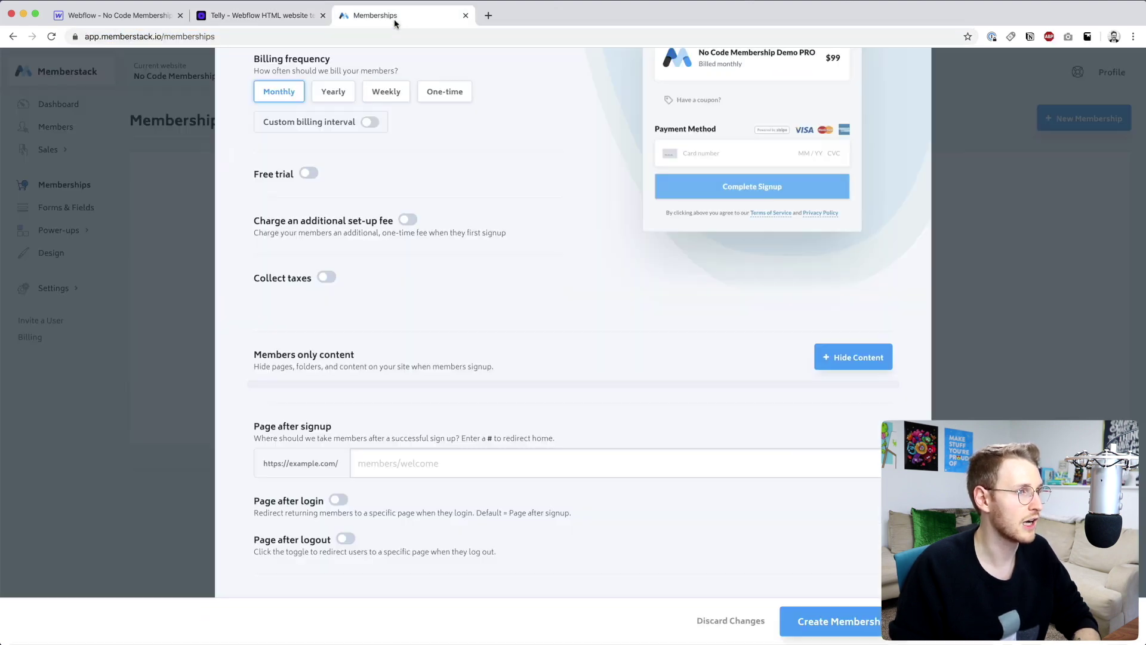
Step: Add an 'Episodes' members-only rule hiding URLs that start with 'episode'
click(852, 358)
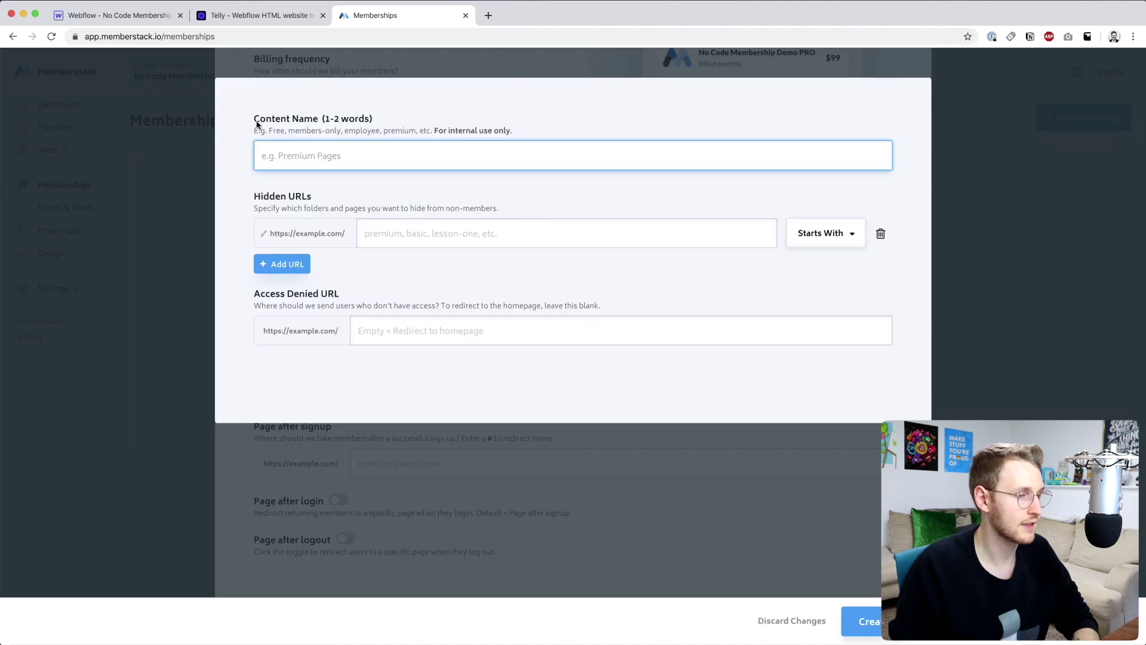
text(Episodes)
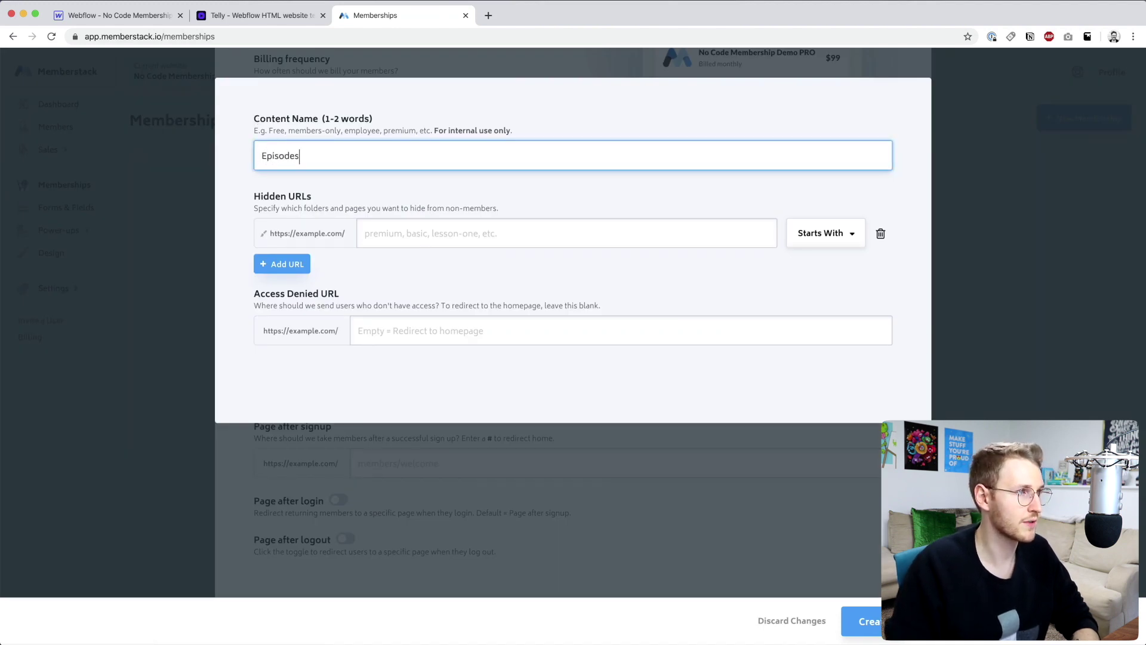
click(385, 235)
text(episode)
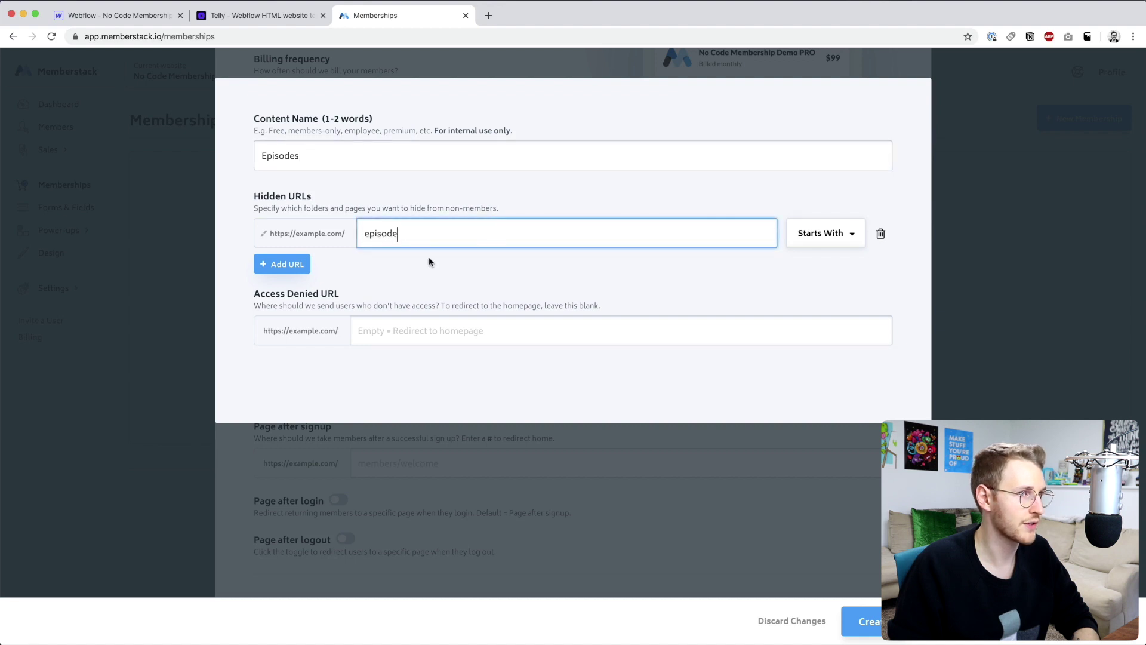
click(303, 266)
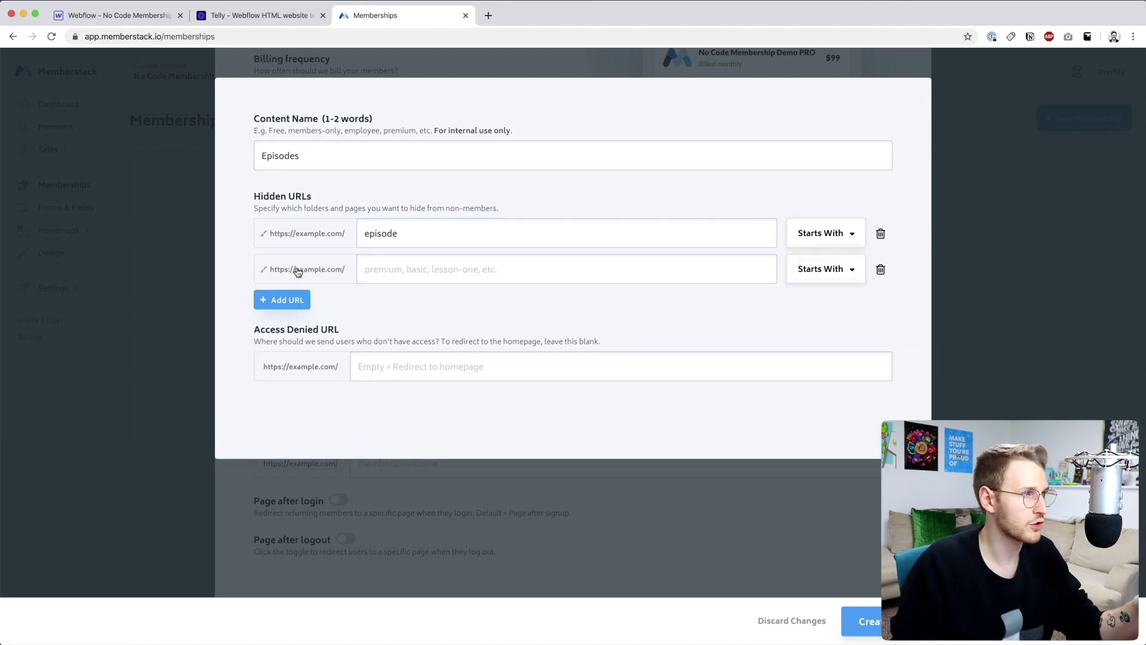
click(790, 242)
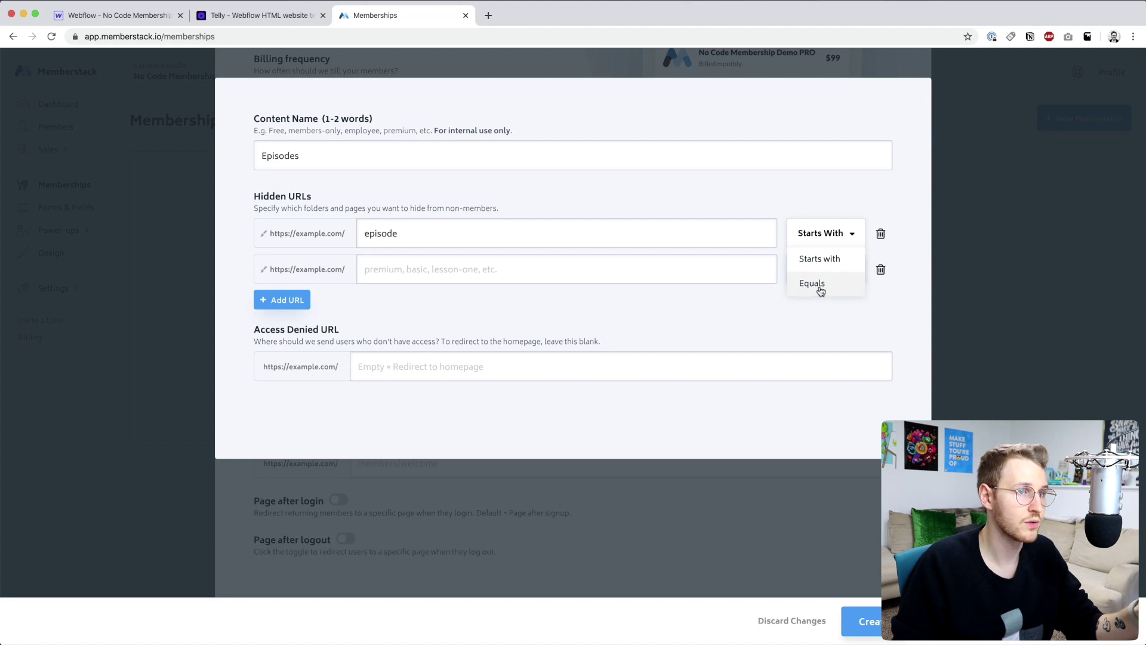
click(827, 317)
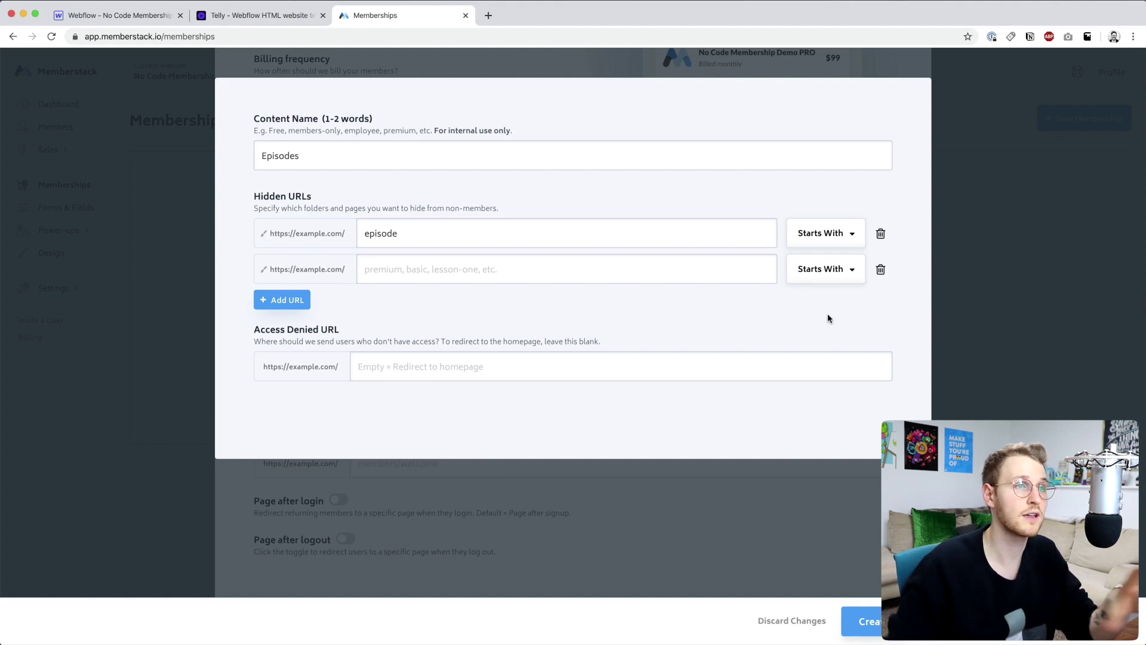
click(881, 269)
click(816, 271)
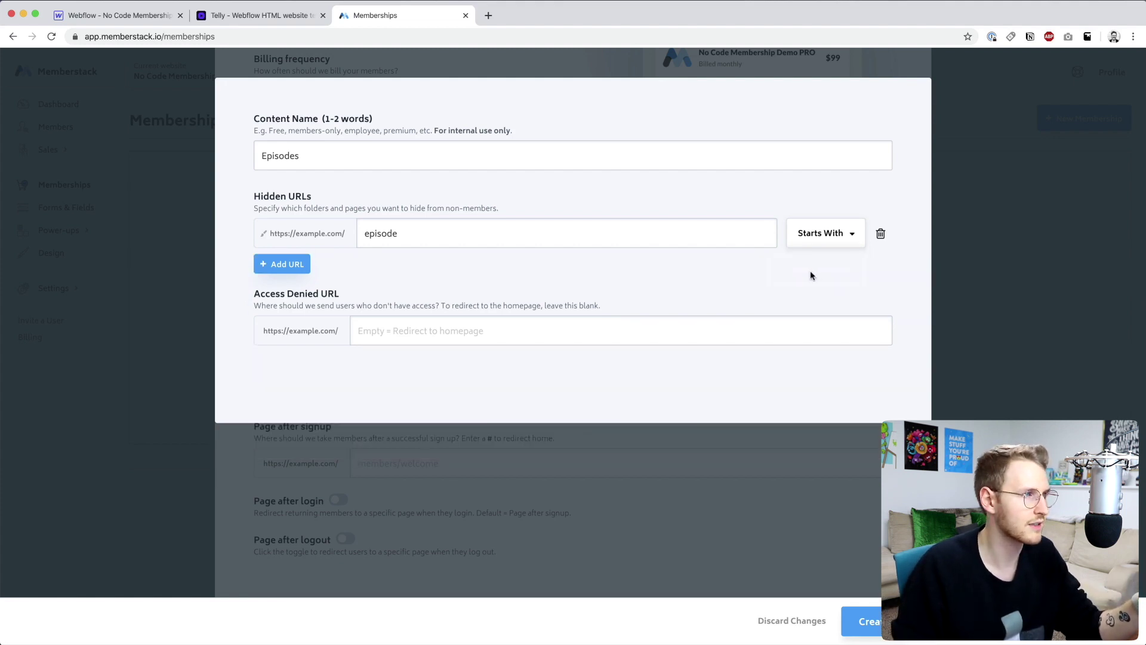
Step: Set the Access Denied URL to 'login' and create the rule
click(376, 331)
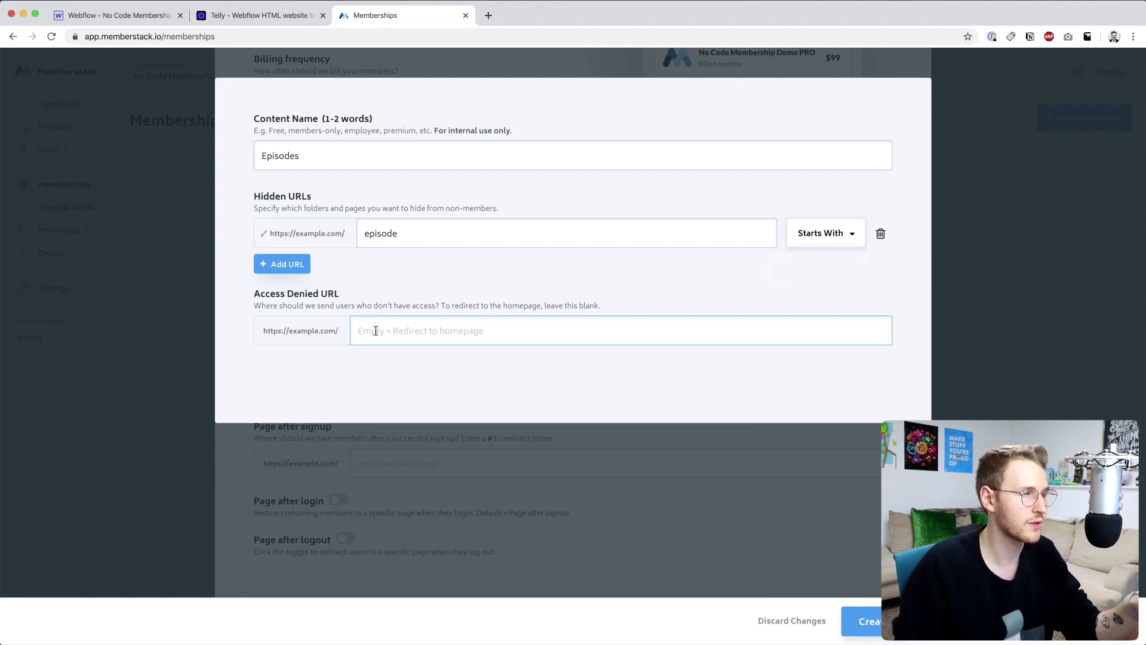
key(Return)
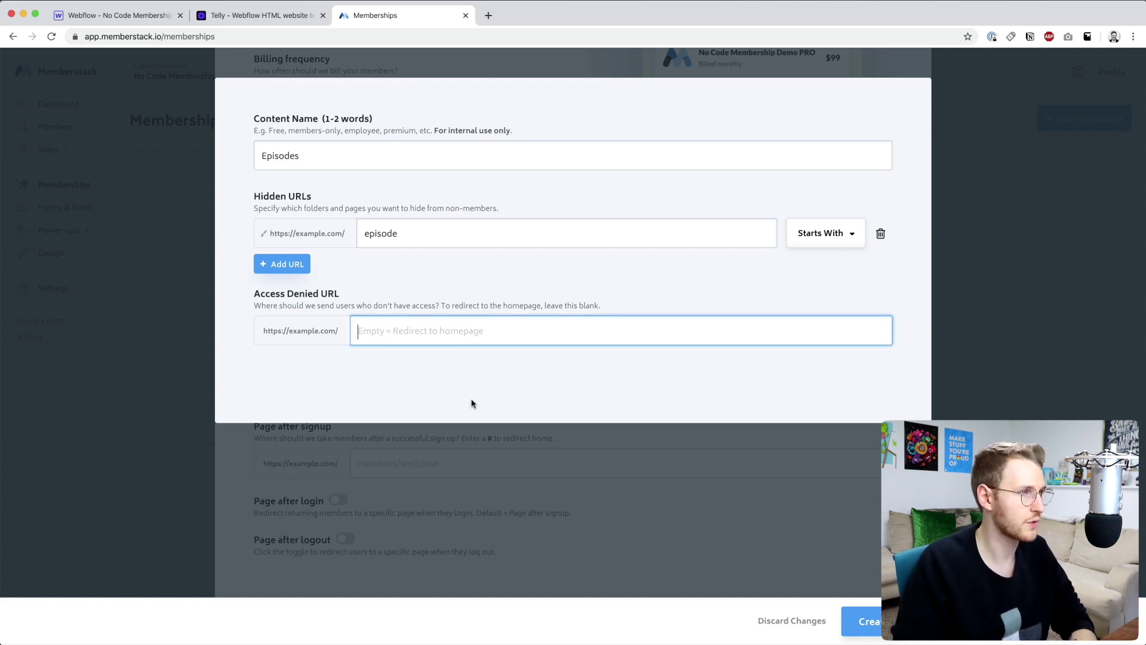
text(login)
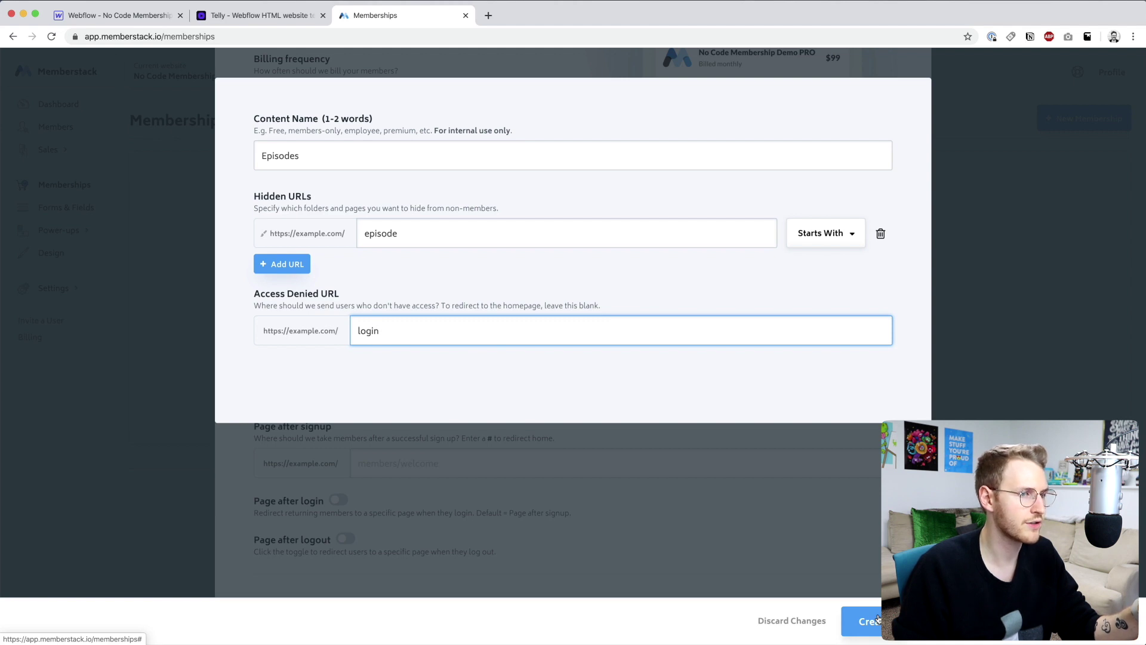
click(878, 619)
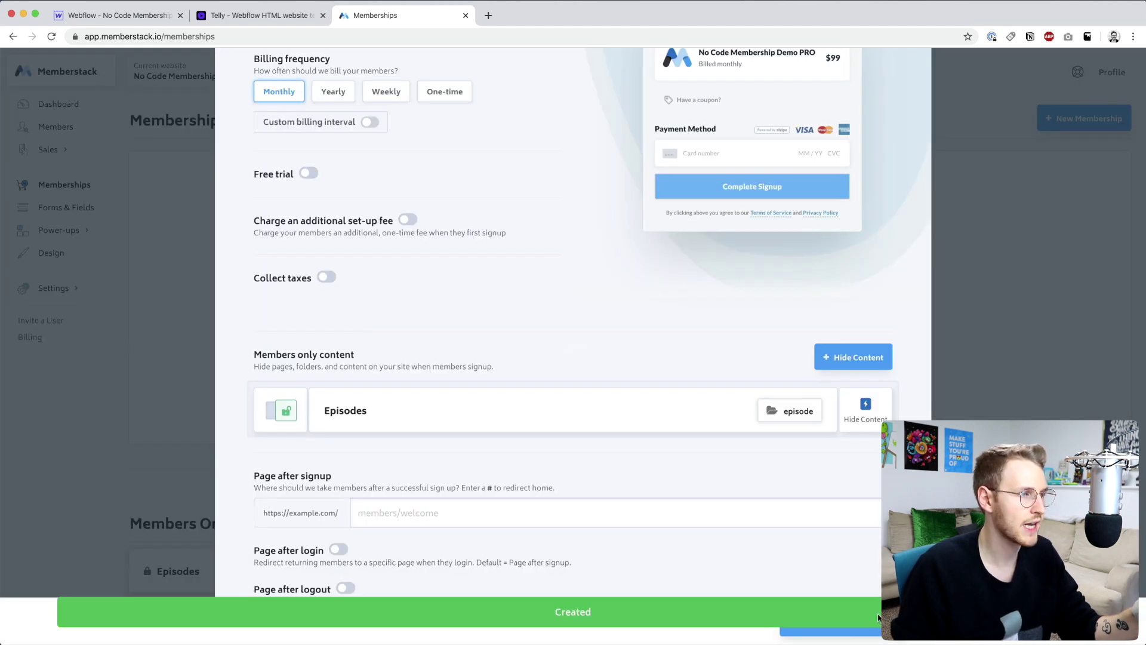
Step: Set the Page after signup redirect to '#'
scroll(651, 464, down, 3)
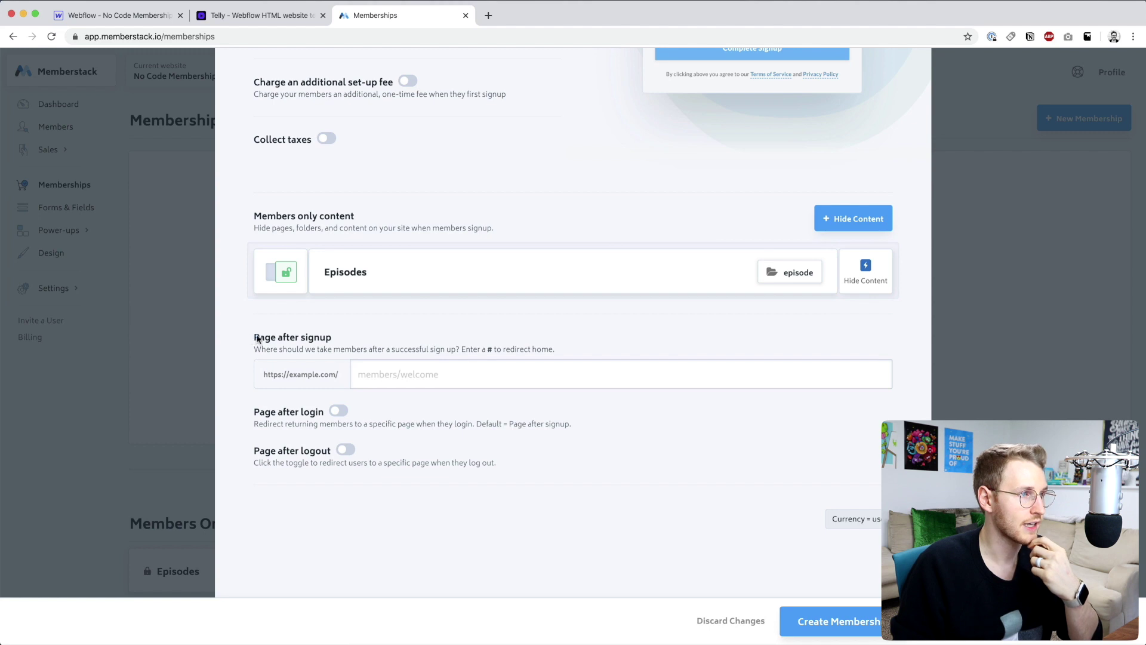
drag(258, 339, 343, 341)
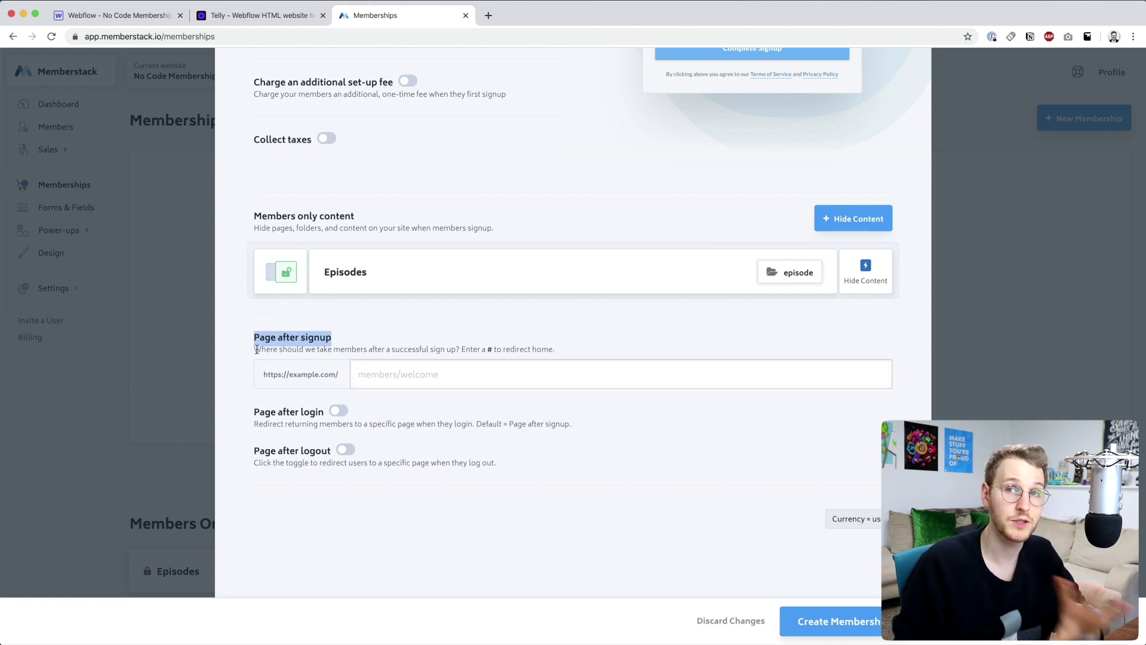
click(361, 376)
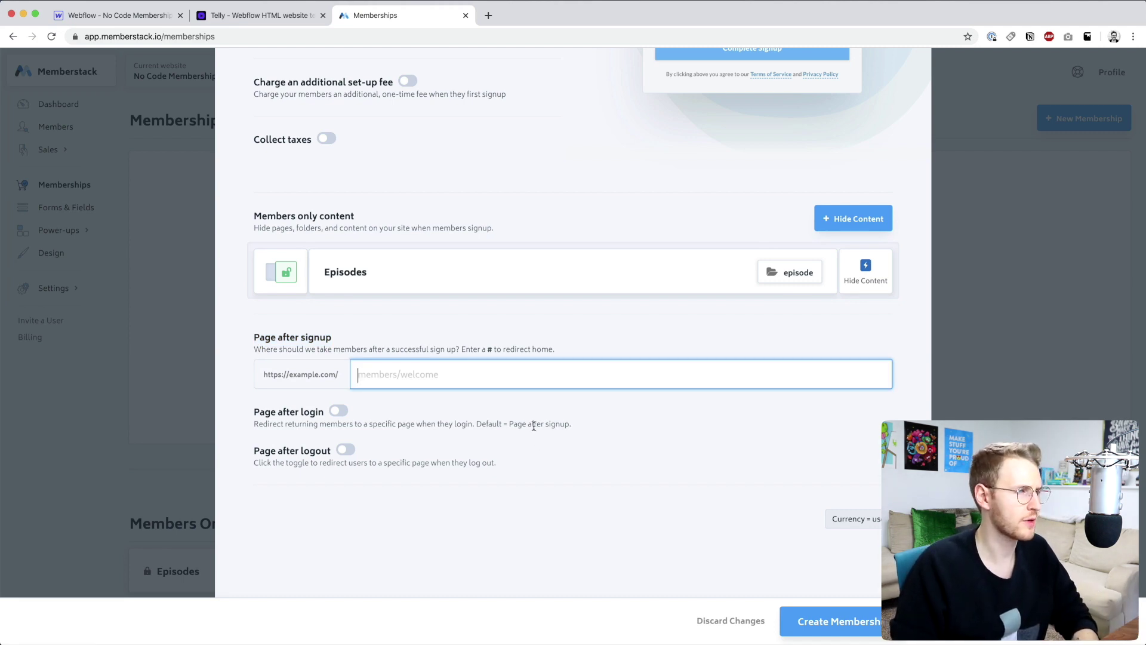
text(#)
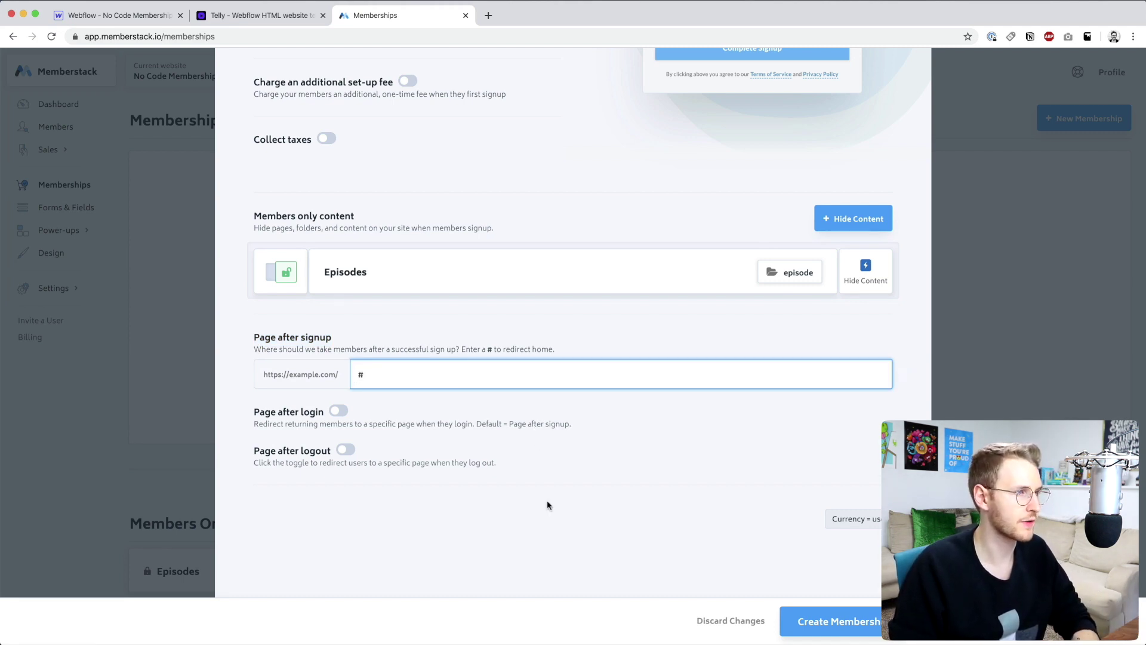
click(561, 488)
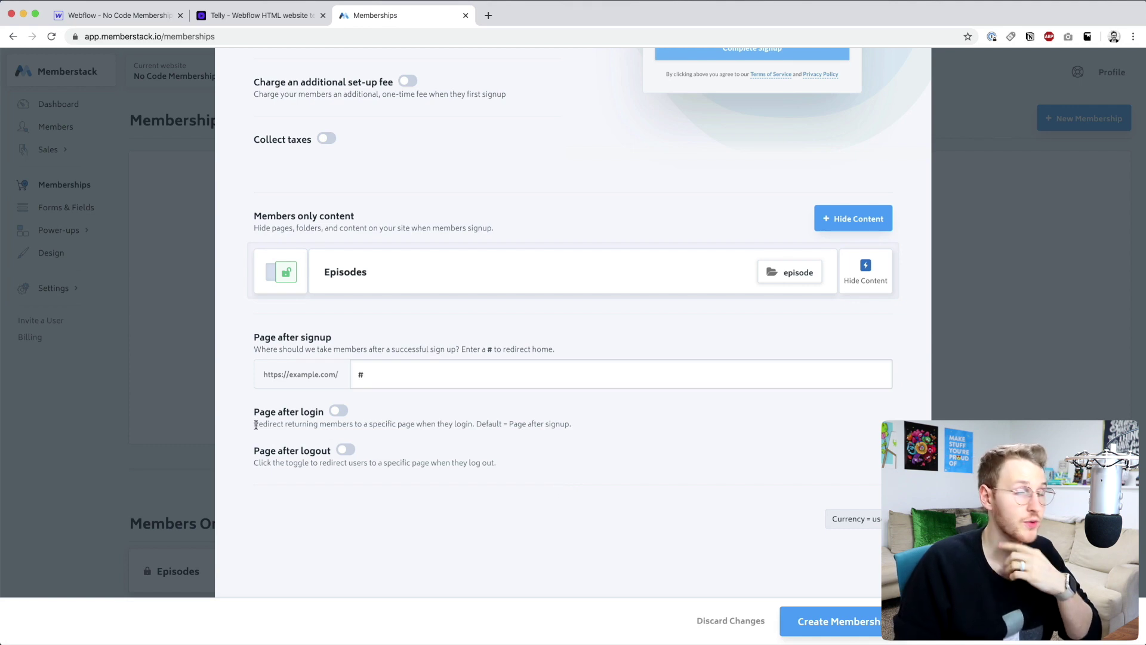
Step: Review the login and logout redirect descriptions and create the membership plan
drag(256, 425, 385, 419)
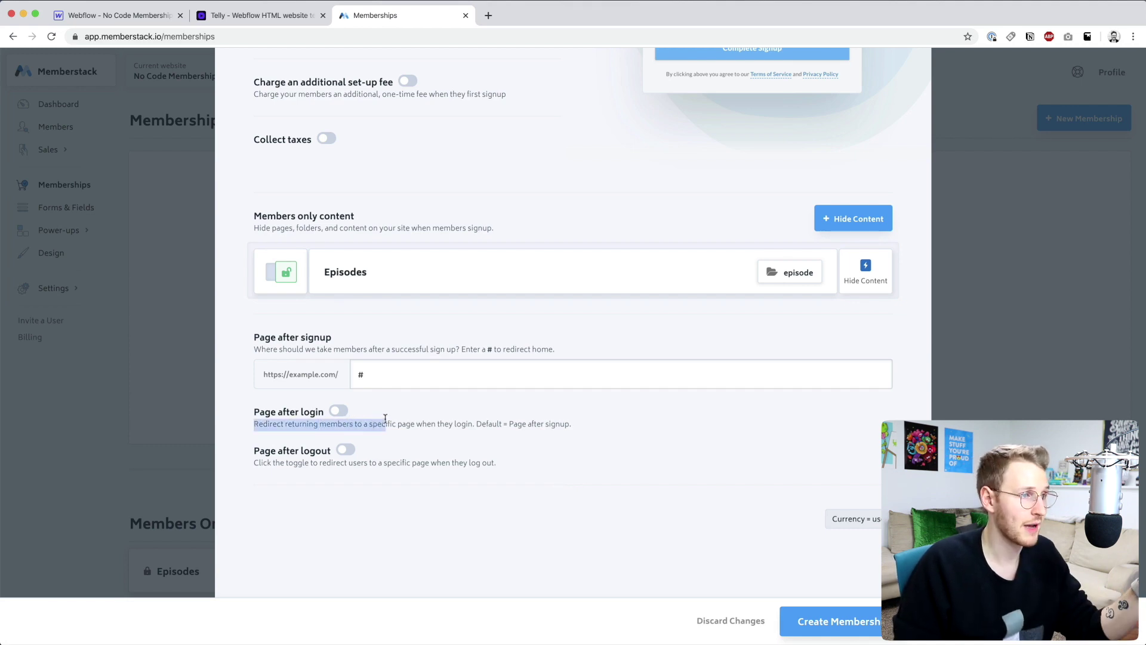
drag(274, 463, 337, 466)
click(405, 473)
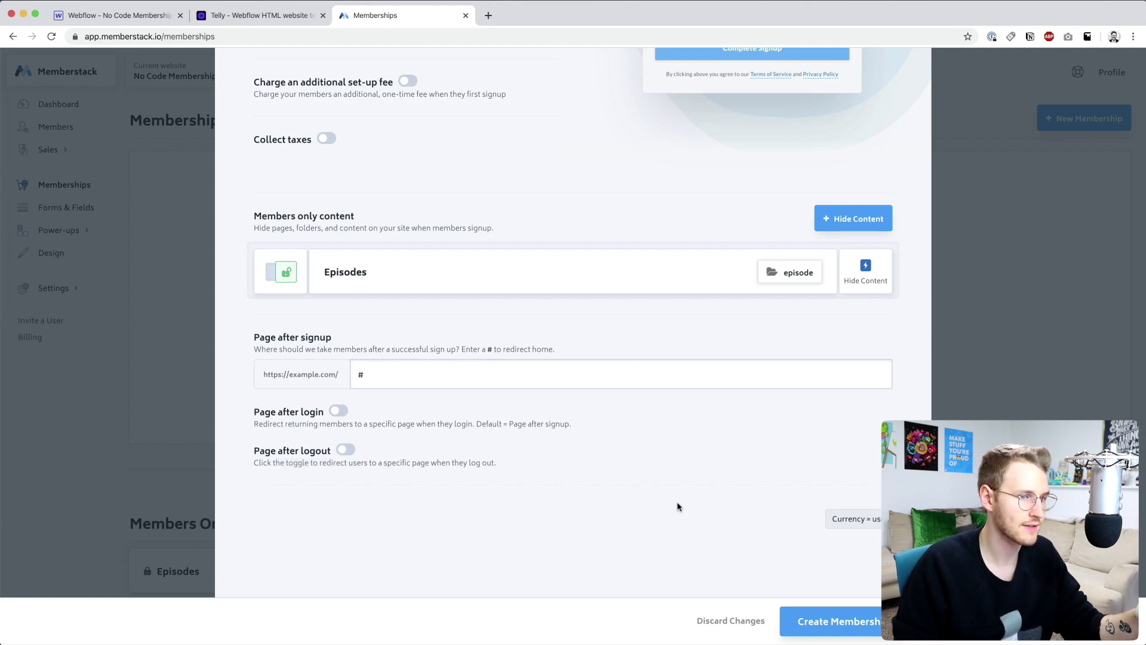
click(827, 624)
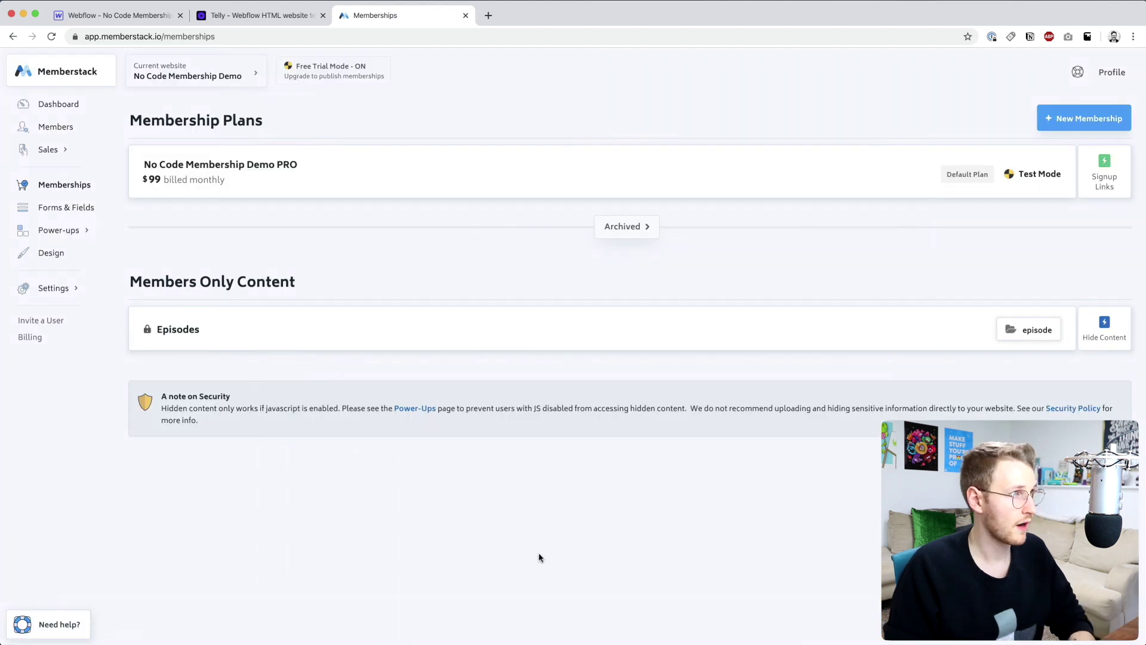
Step: Copy the Memberstack header install code from the dashboard, then go to the Webflow Designer
click(69, 101)
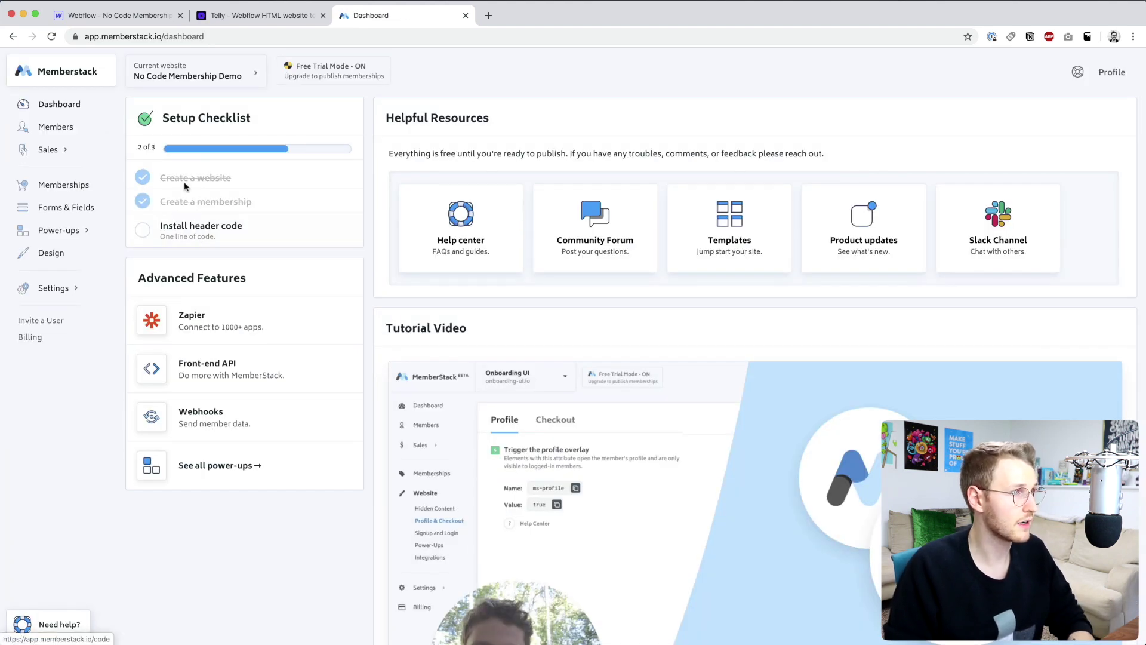
click(274, 235)
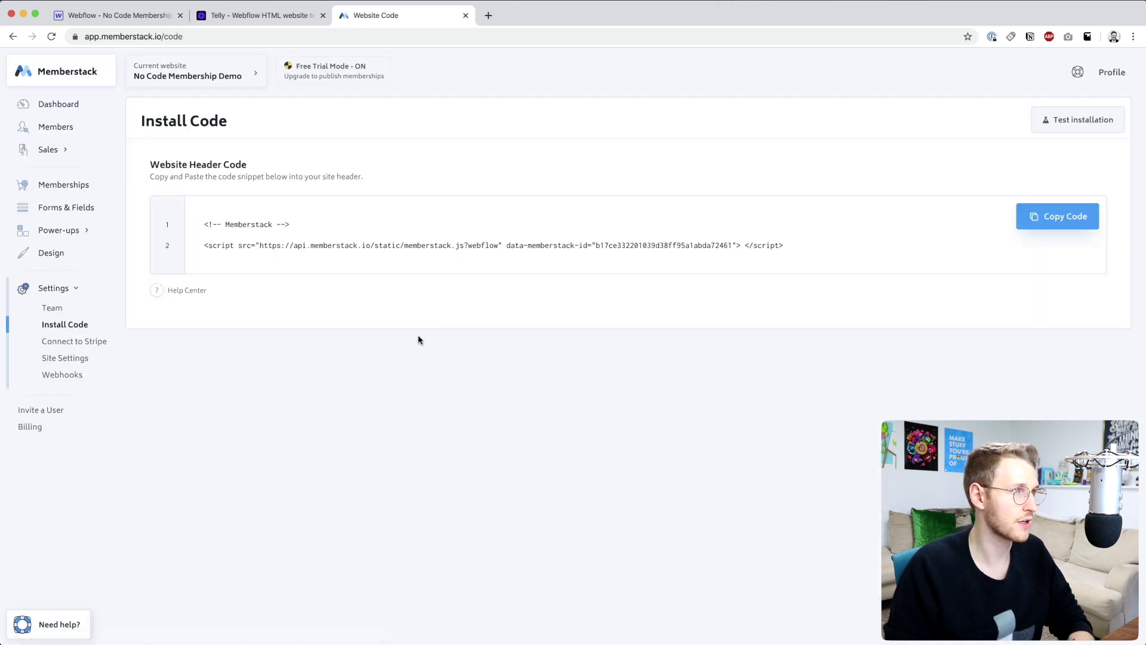
click(1063, 226)
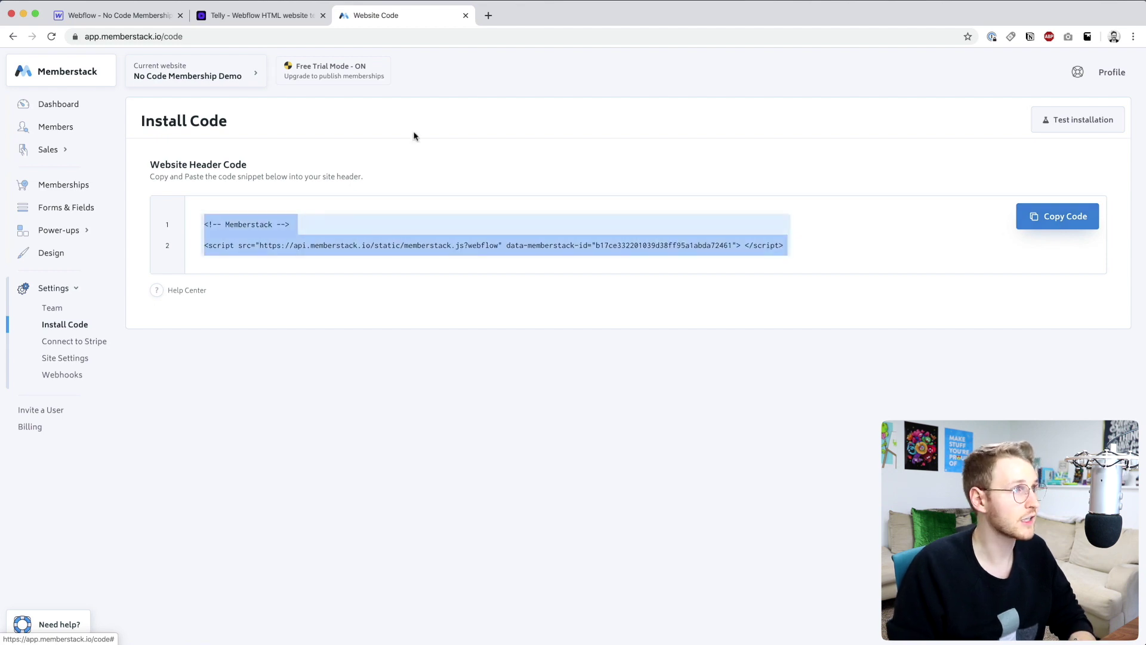
click(99, 15)
Step: Paste the Memberstack script into the project's Head Code, save, and publish to webflow.io
click(11, 59)
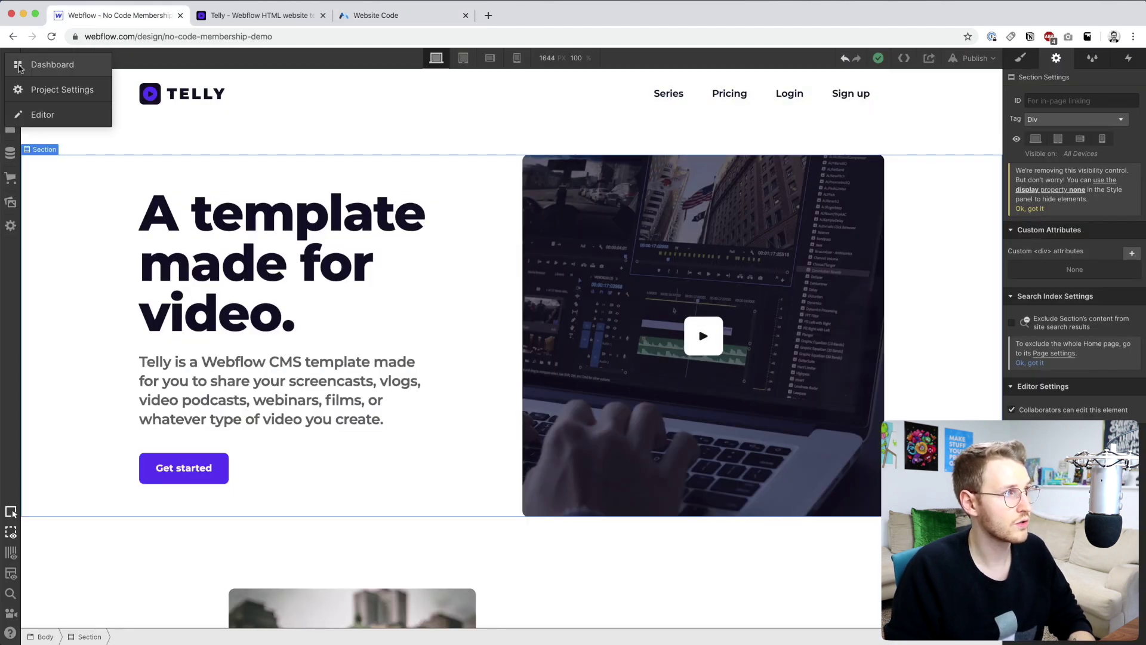
super+click(62, 89)
click(260, 13)
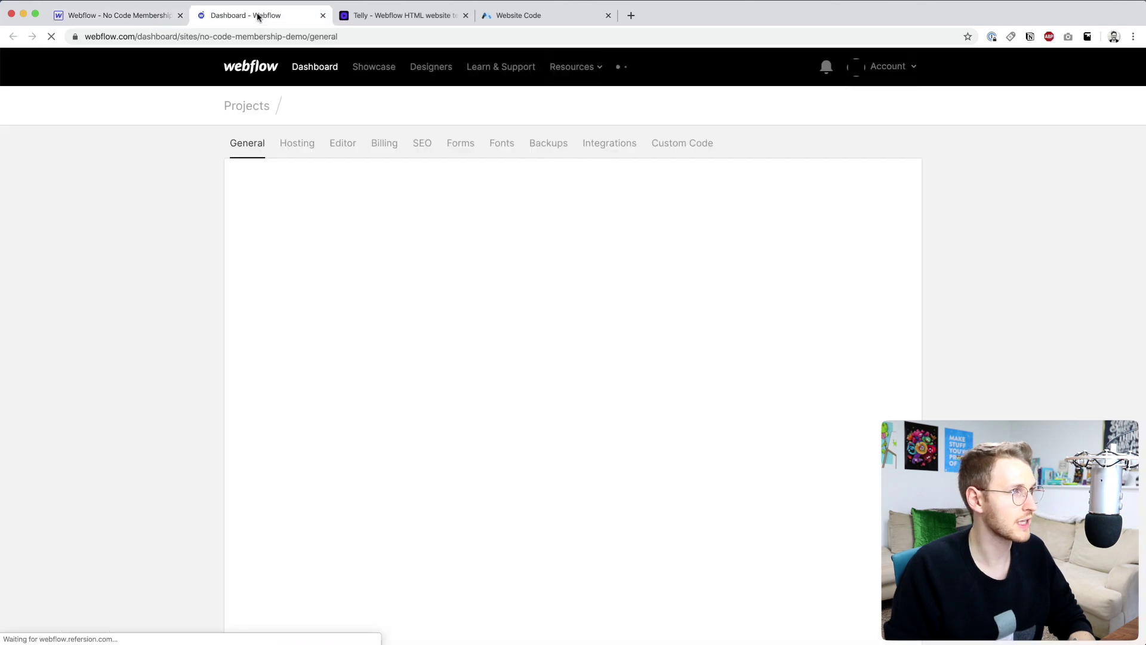
click(685, 149)
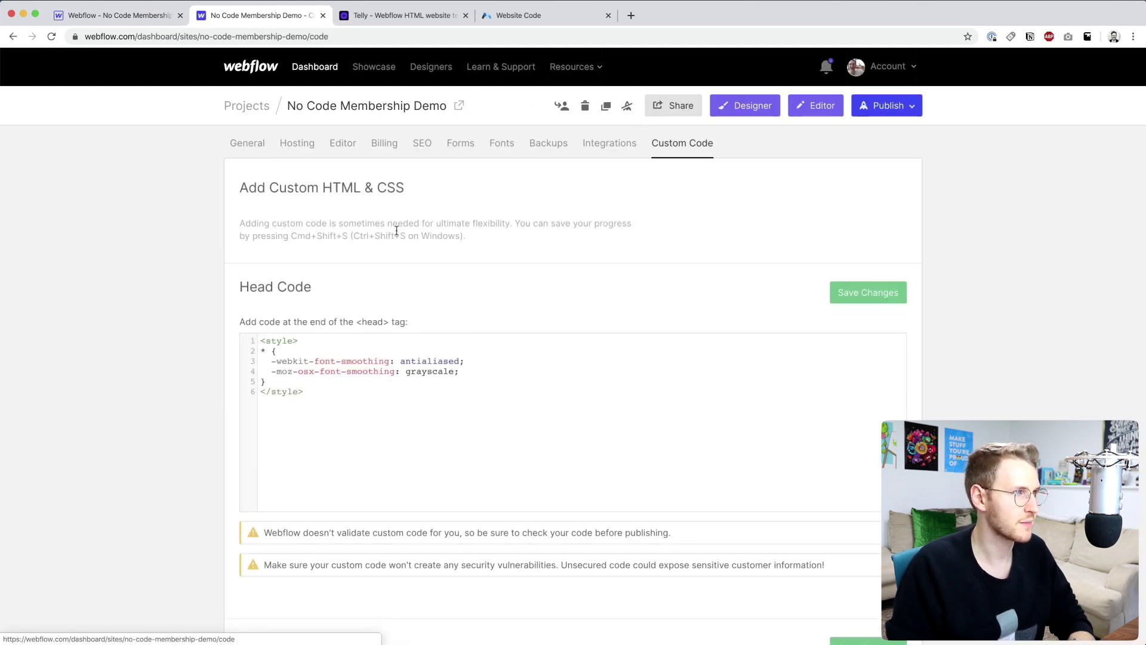
key(super+v)
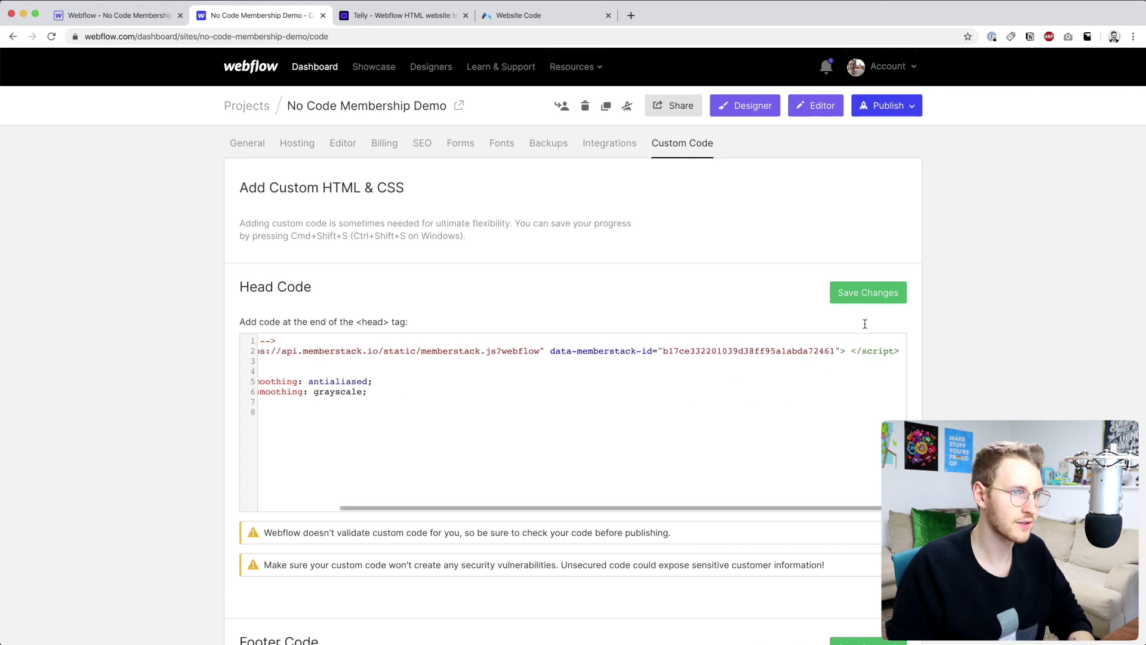
click(870, 294)
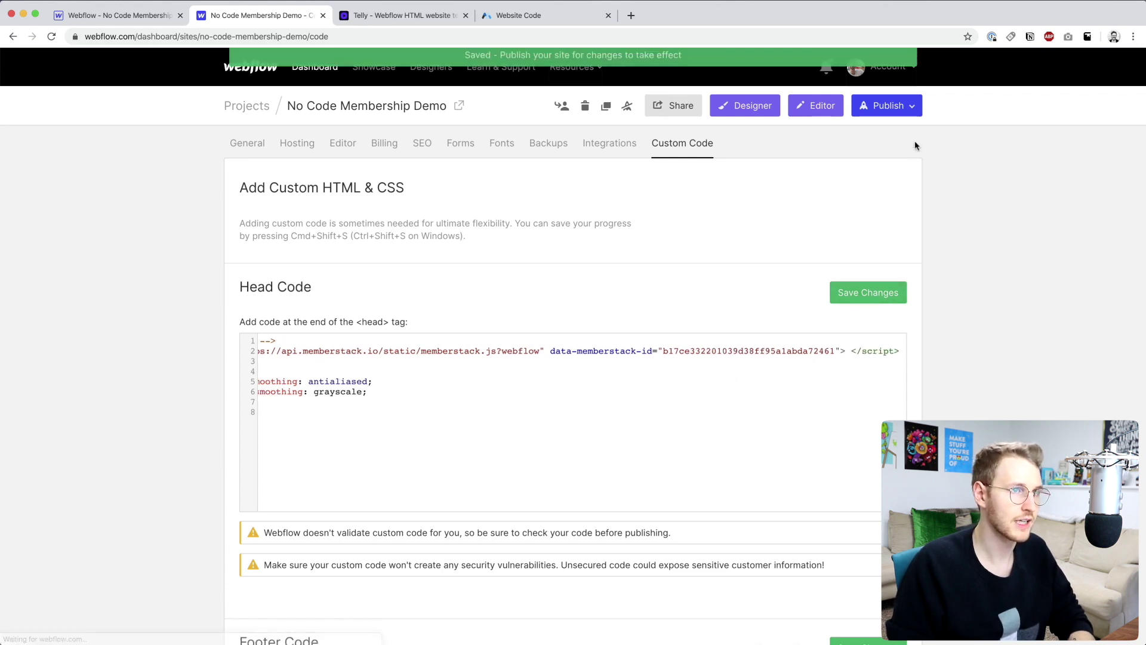
click(889, 106)
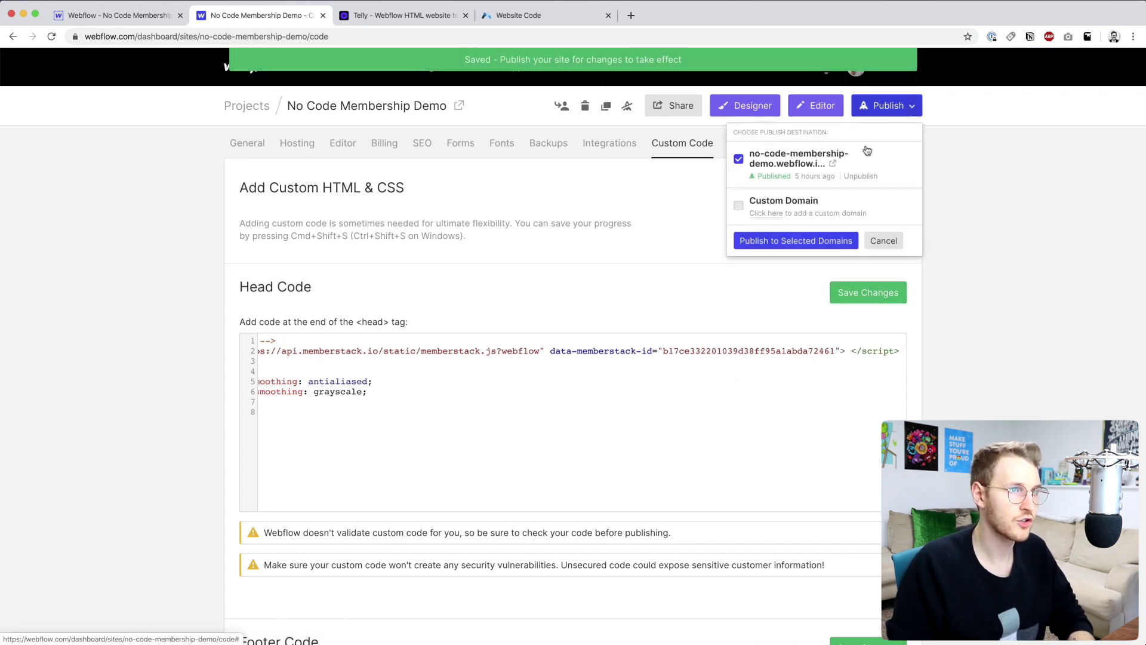
click(780, 242)
Step: On the live Telly site, go from Home to Series and open the Grid 2.0 series
click(371, 18)
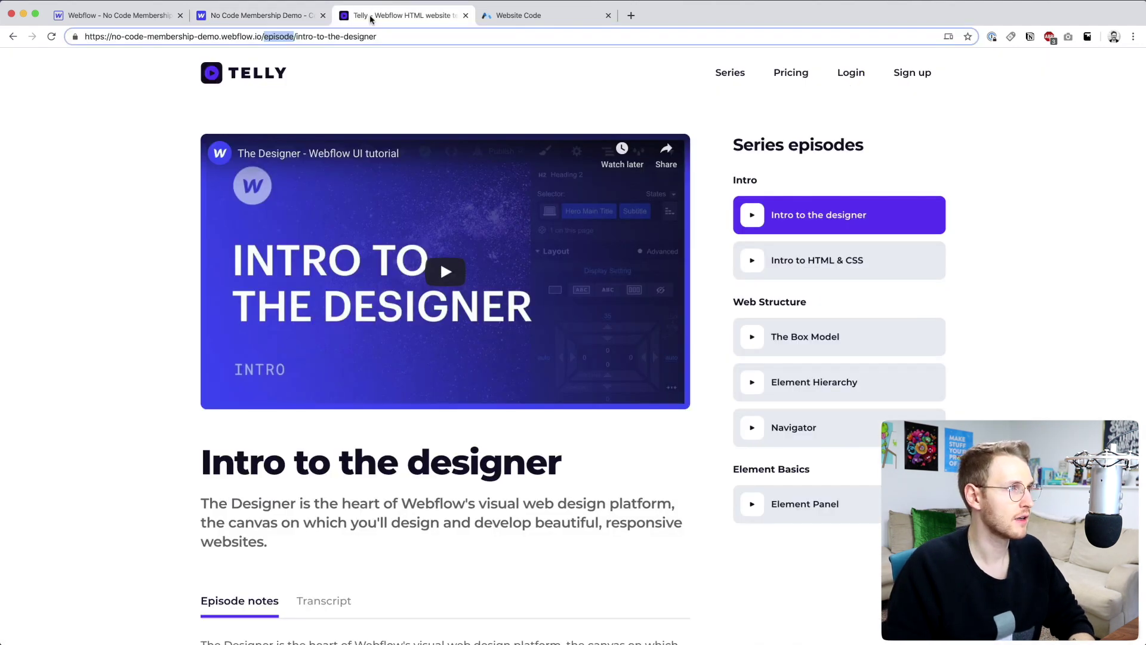
click(260, 76)
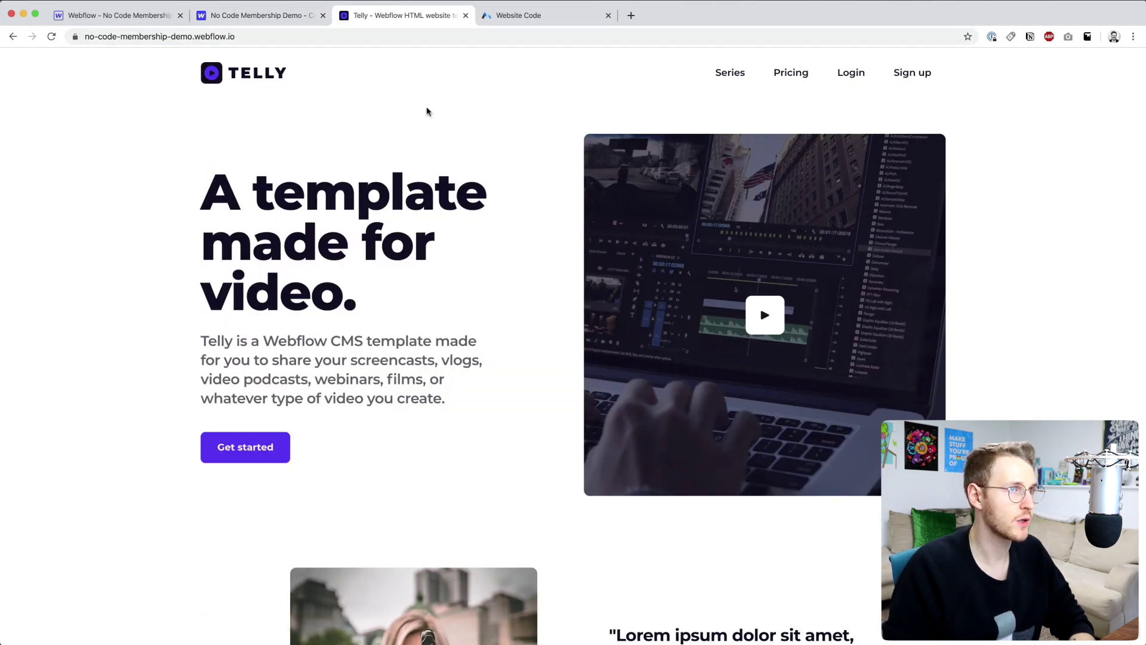
click(728, 73)
scroll(671, 417, down, 3)
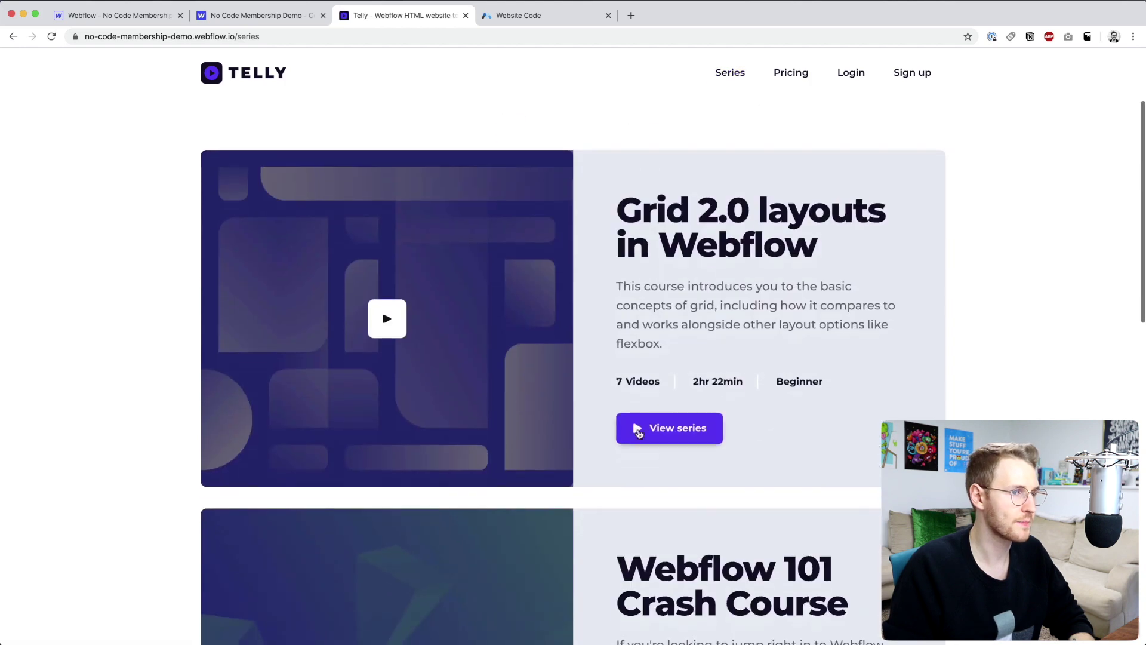
click(671, 440)
Step: Open the 'Intro to the designer' episode, confirm it redirects to Login, then go to Sign up
scroll(670, 440, down, 5)
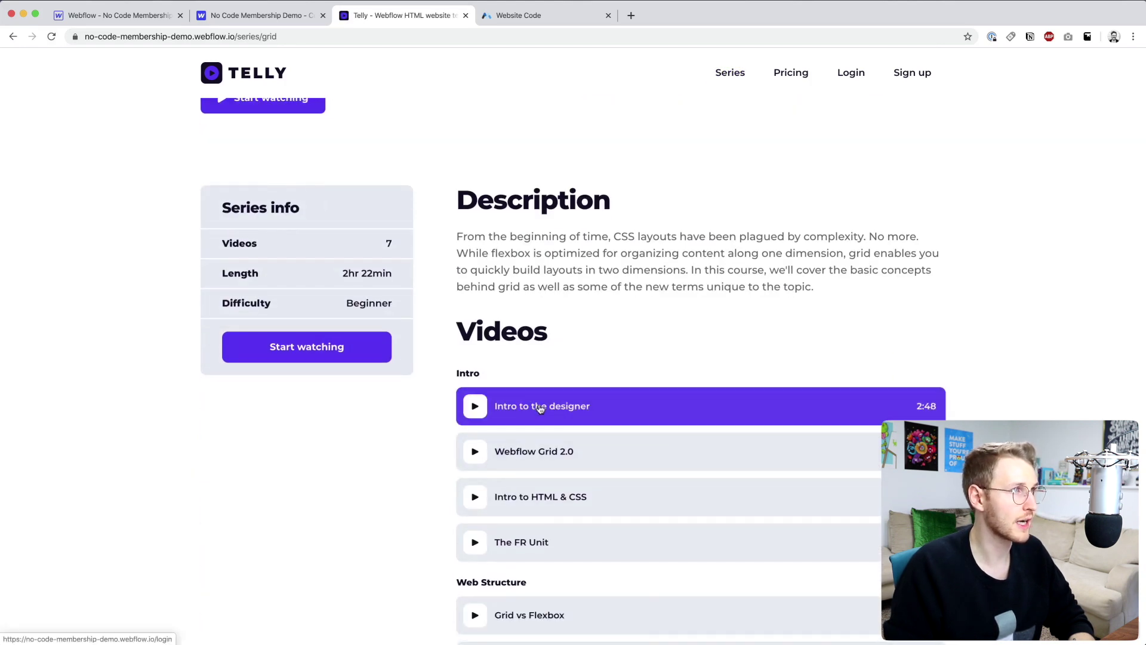
click(533, 398)
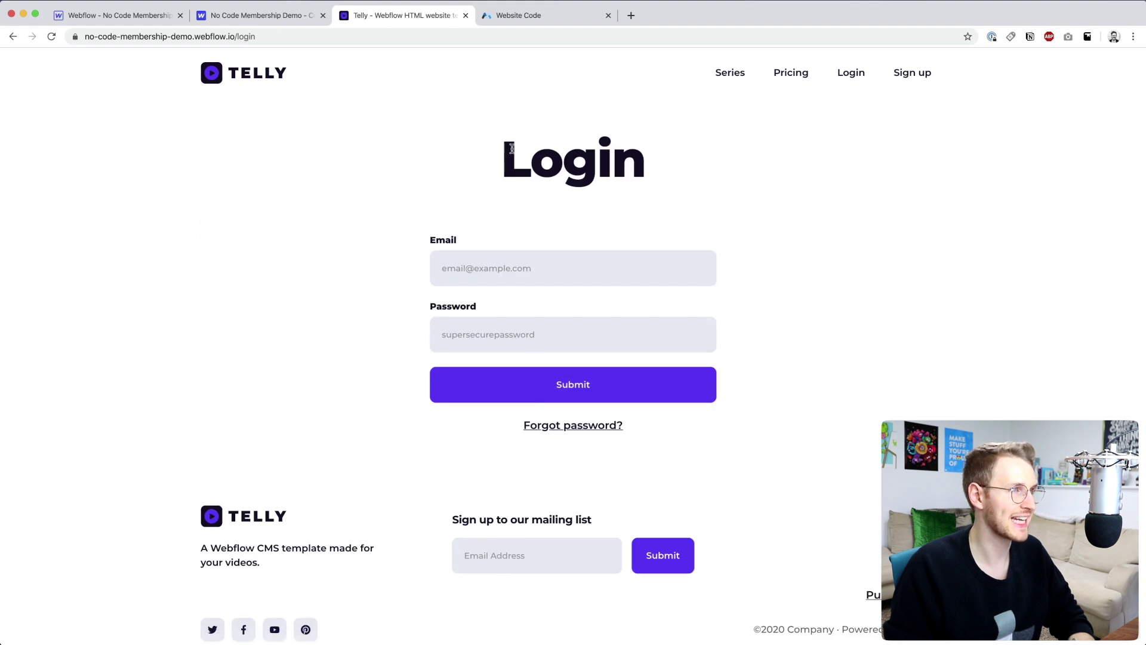
drag(511, 148, 693, 158)
click(834, 531)
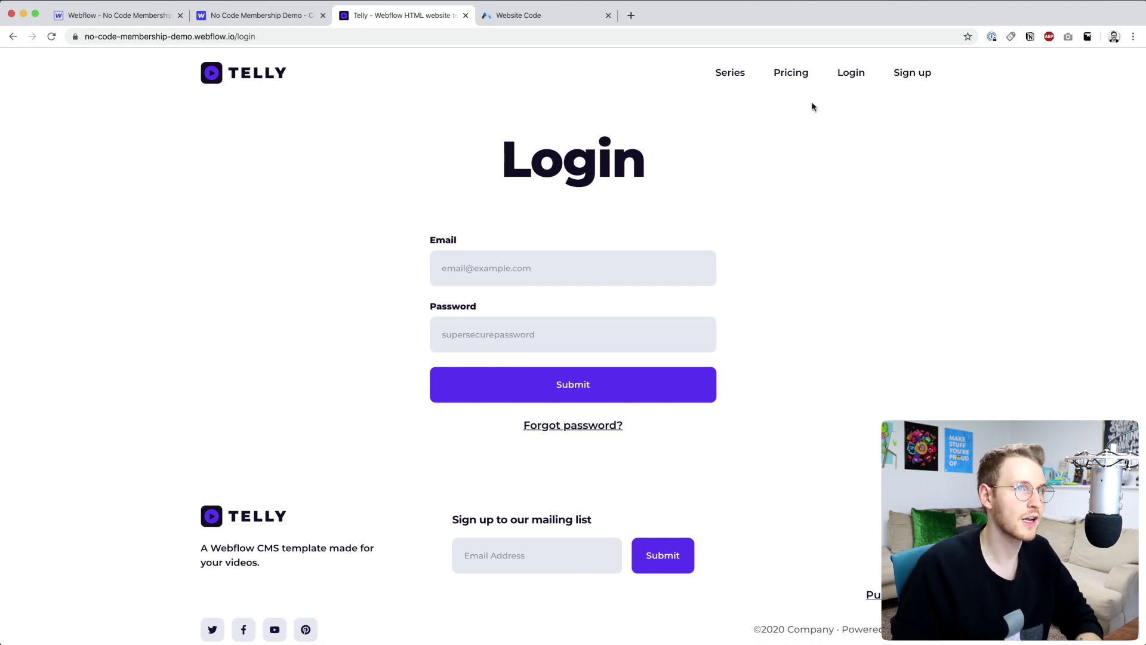
click(900, 76)
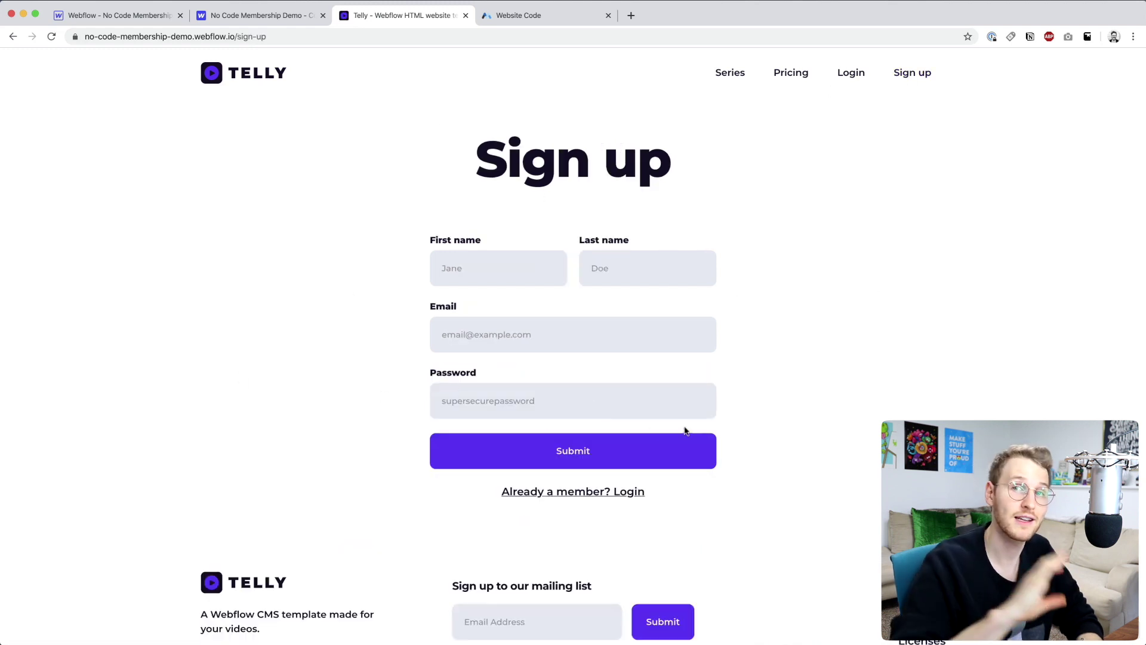